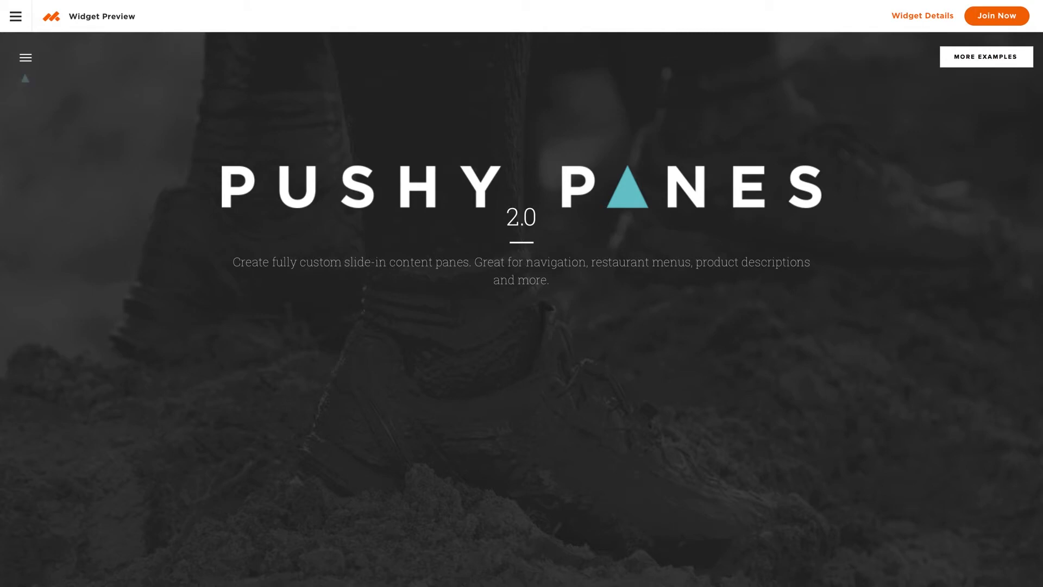
Step: Open and close the slide-in navigation pane on the Pushy Panes demo page
{"action": "left_click", "coordinate": [26, 59]}
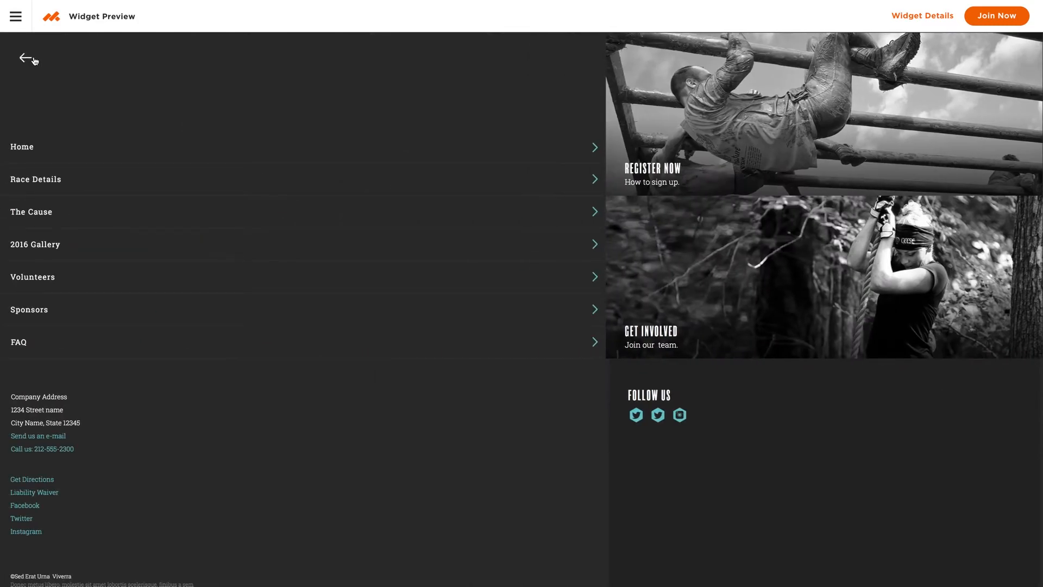
{"action": "left_click", "coordinate": [30, 61]}
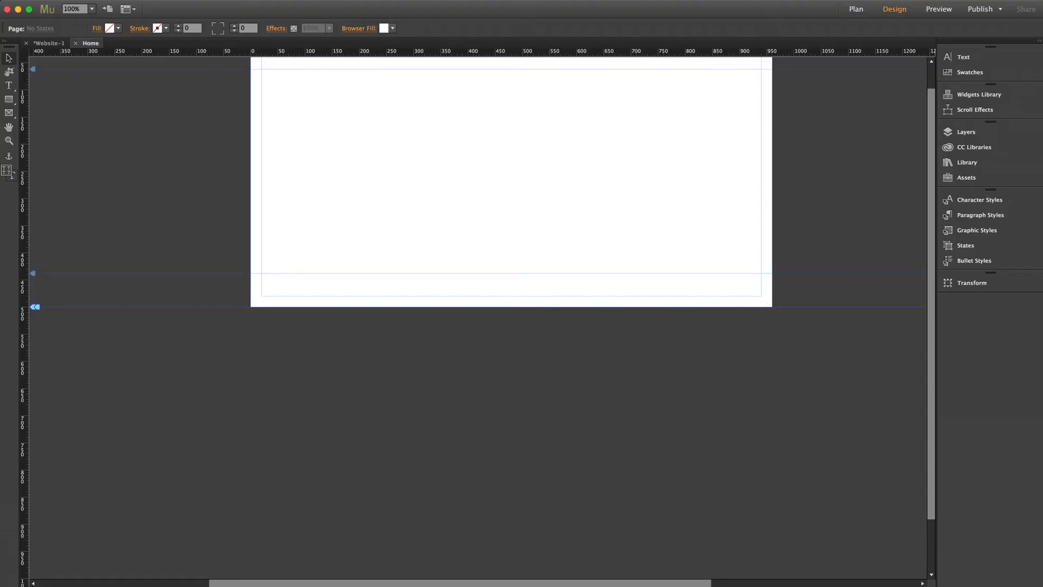
Step: Place the Pushy Panes widget from the library on the Home page at X 20, Y 62
{"action": "left_click", "coordinate": [966, 162]}
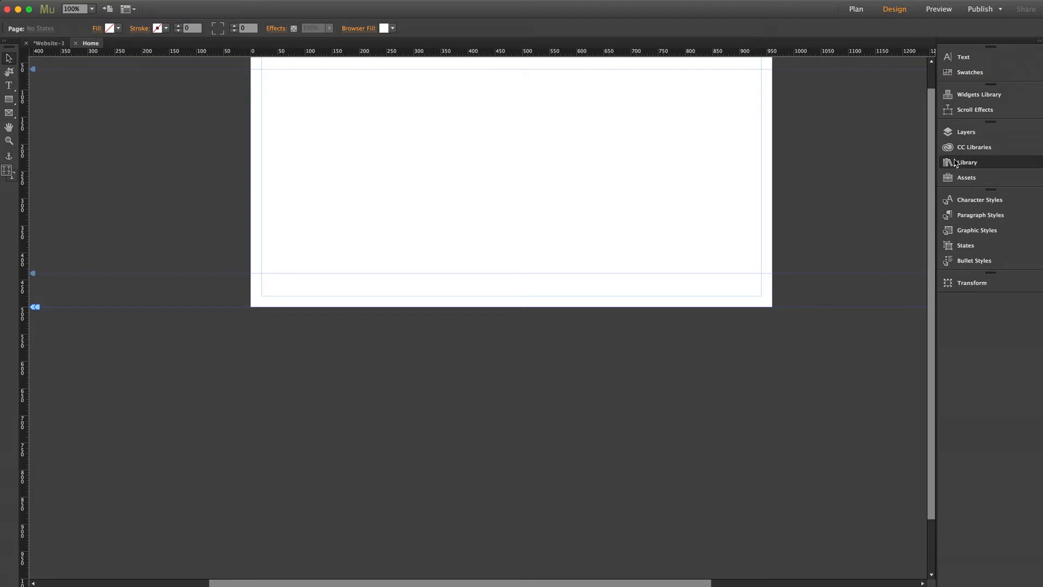
{"action": "left_click_drag", "start_coordinate": [823, 233], "coordinate": [261, 68]}
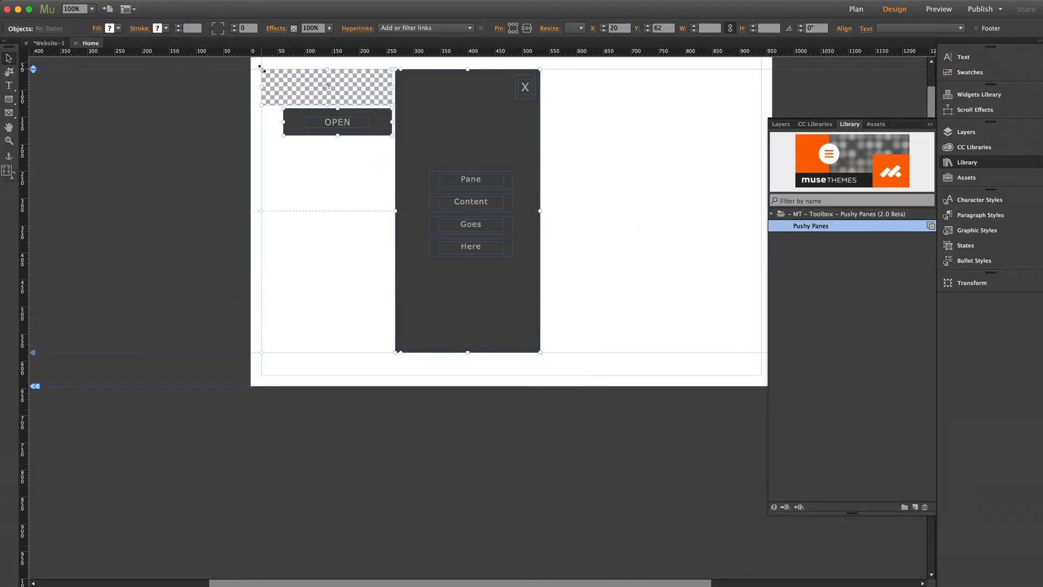
{"action": "left_click", "coordinate": [967, 162]}
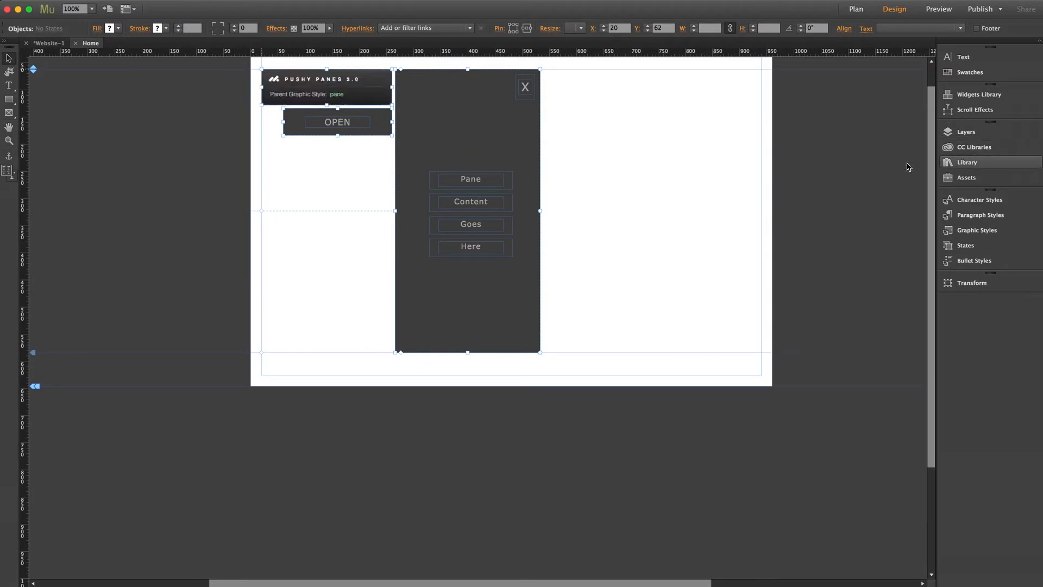
{"action": "left_click", "coordinate": [184, 163]}
Step: Examine the placed widget's parts: the settings block, the pane container and the OPEN button
{"action": "left_click", "coordinate": [362, 80]}
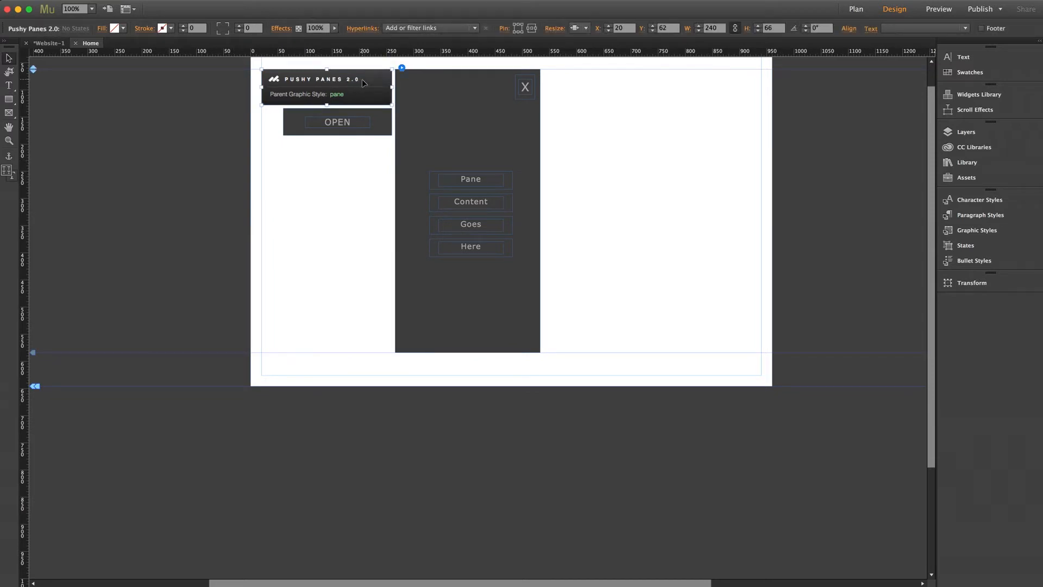
{"action": "left_click", "coordinate": [422, 79]}
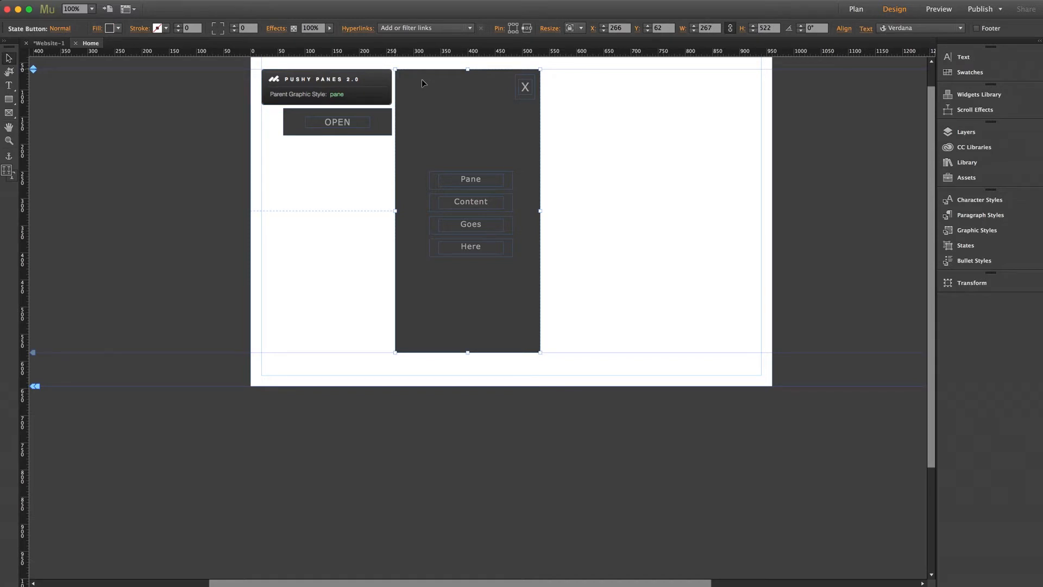
{"action": "left_click", "coordinate": [375, 119]}
{"action": "left_click", "coordinate": [595, 121]}
Step: Check the Pane Content Graphic Style name in the Pushy Panes 2.0 options
{"action": "left_click", "coordinate": [345, 74]}
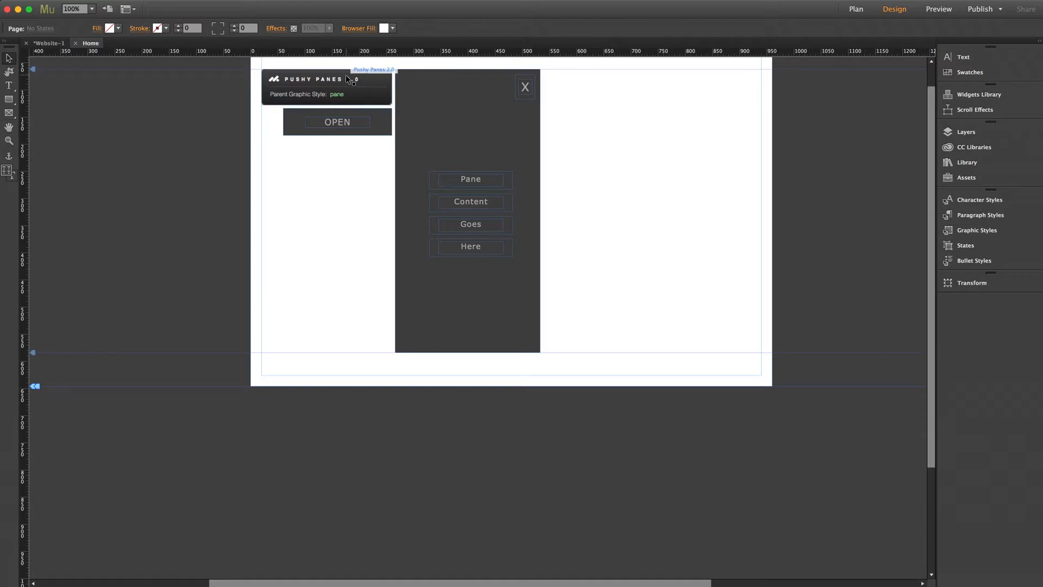
{"action": "left_click", "coordinate": [401, 69]}
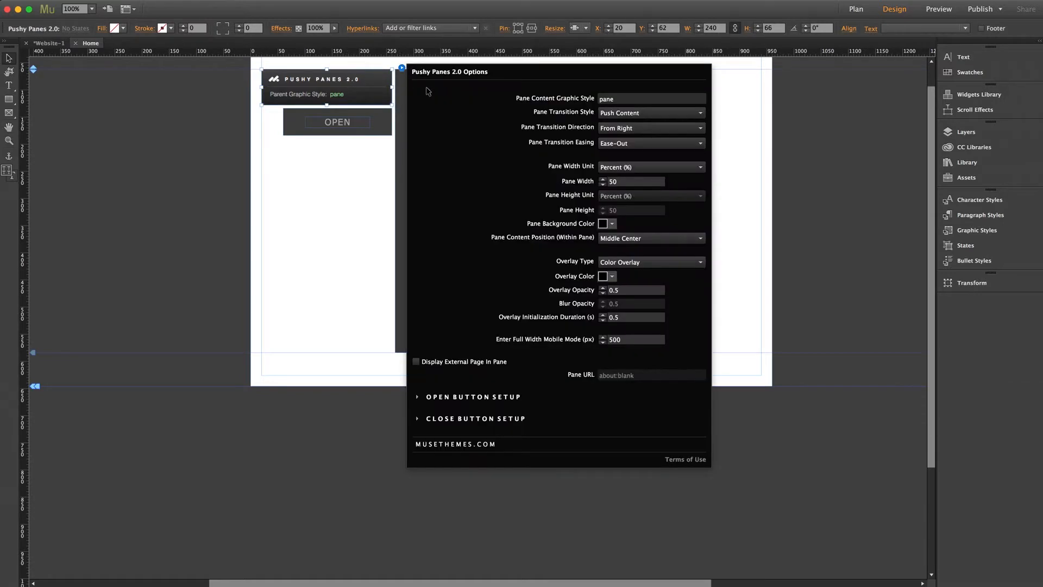
{"action": "left_click", "coordinate": [600, 99]}
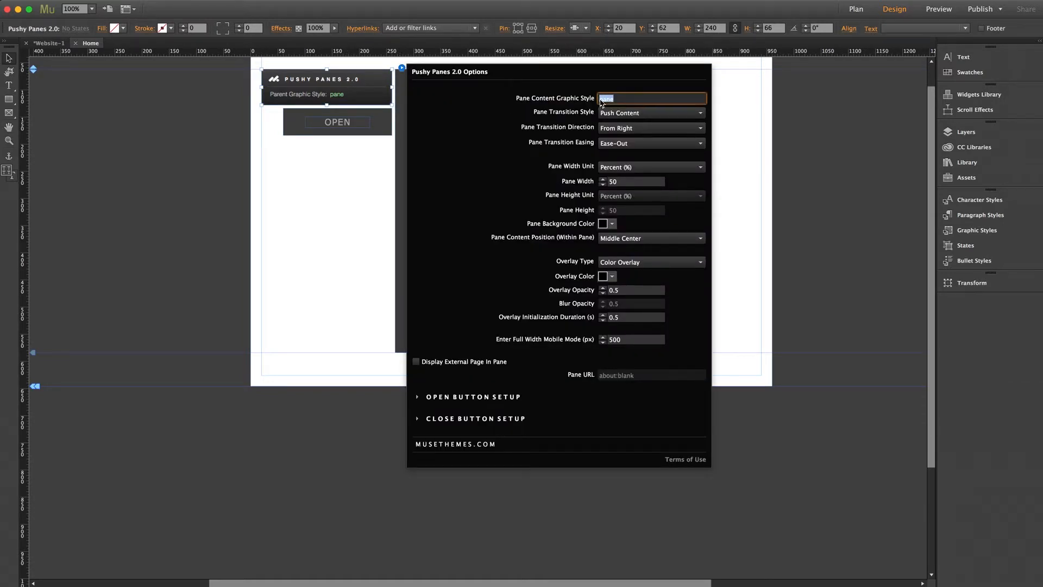
{"action": "left_click", "coordinate": [635, 103]}
{"action": "left_click", "coordinate": [363, 173]}
Step: Check which graphic style is assigned to the pane container
{"action": "left_click", "coordinate": [440, 130]}
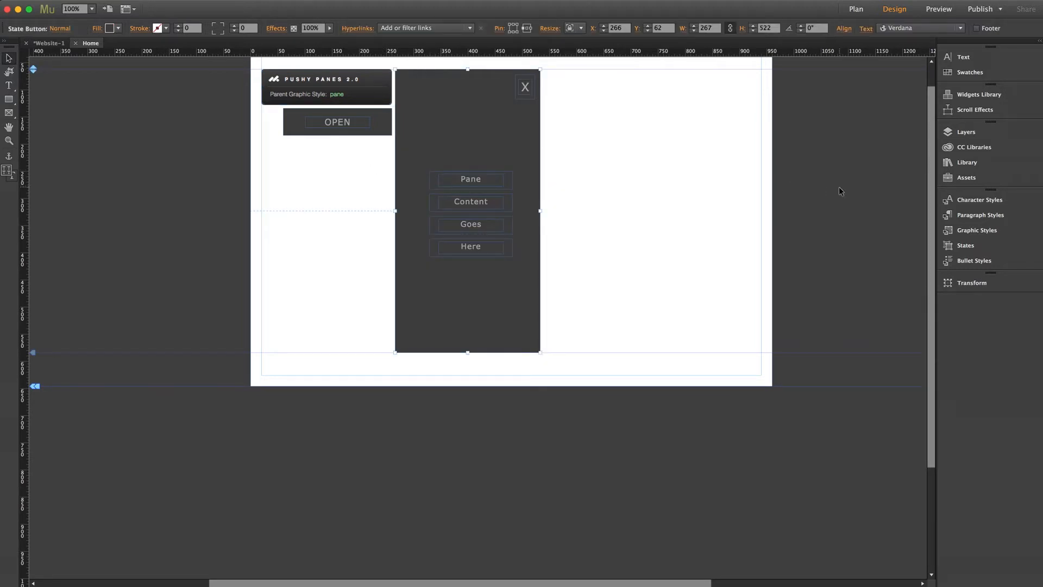
{"action": "left_click", "coordinate": [972, 231]}
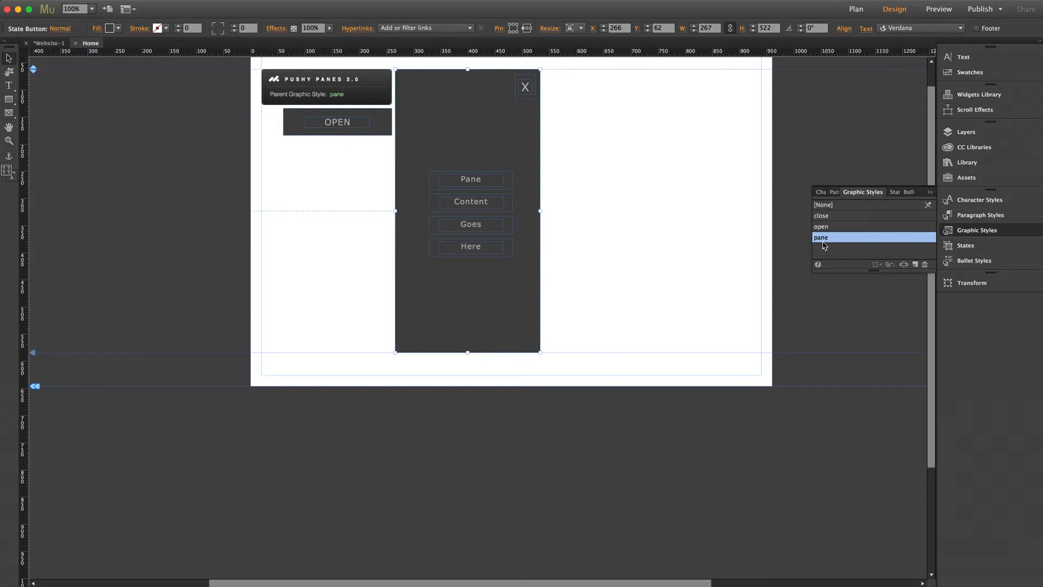
{"action": "mouse_move", "coordinate": [824, 245]}
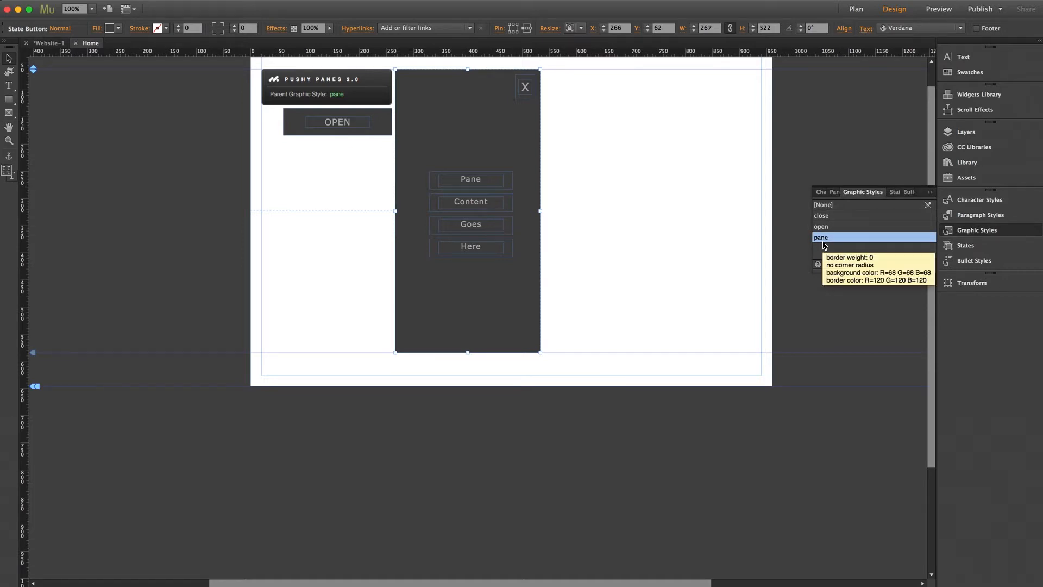
{"action": "left_click", "coordinate": [976, 232]}
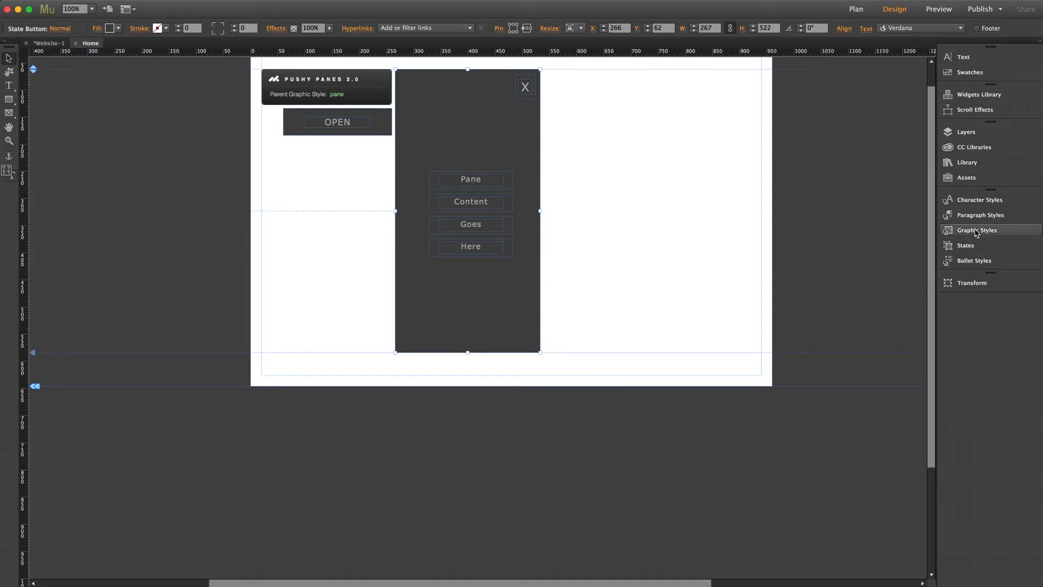
Step: Delete the OPEN button below the Pushy Panes widget
{"action": "left_click", "coordinate": [322, 199]}
{"action": "left_click", "coordinate": [332, 132]}
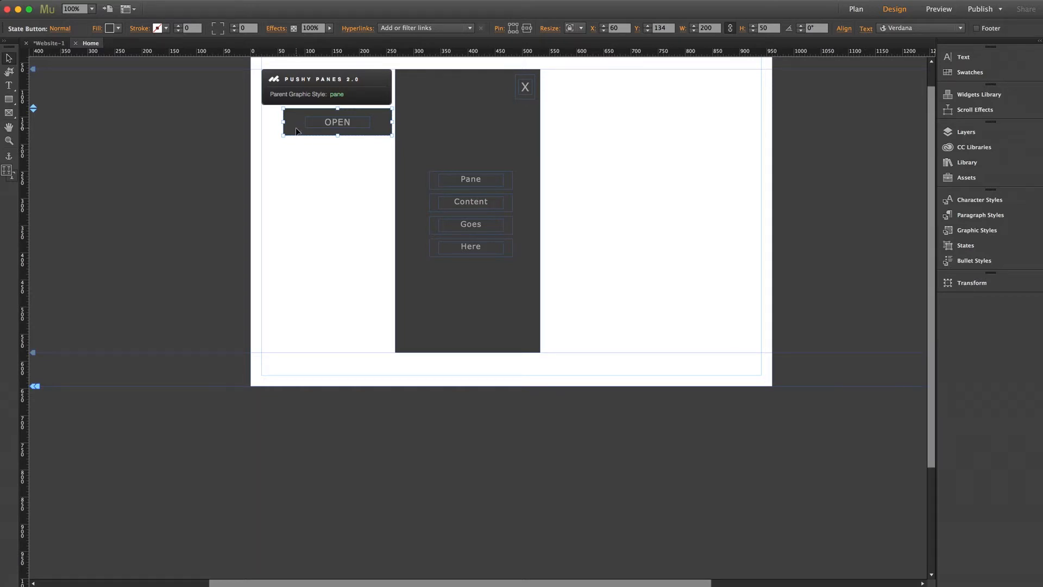
{"action": "key", "text": "Delete"}
Step: Preview the page in the browser and open and close the pane with the round menu button
{"action": "key", "text": "super+shift+e"}
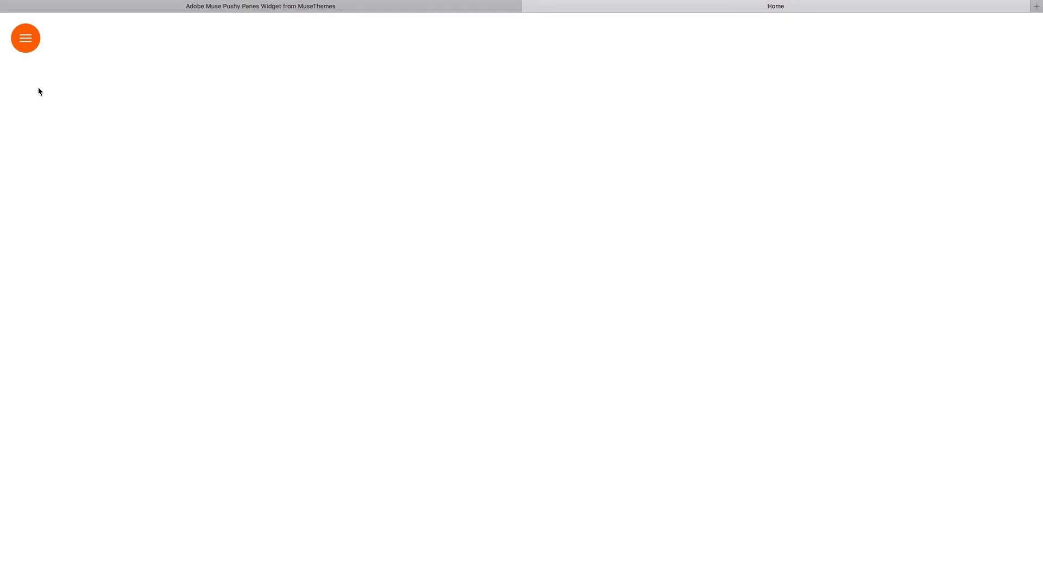
{"action": "left_click", "coordinate": [25, 38]}
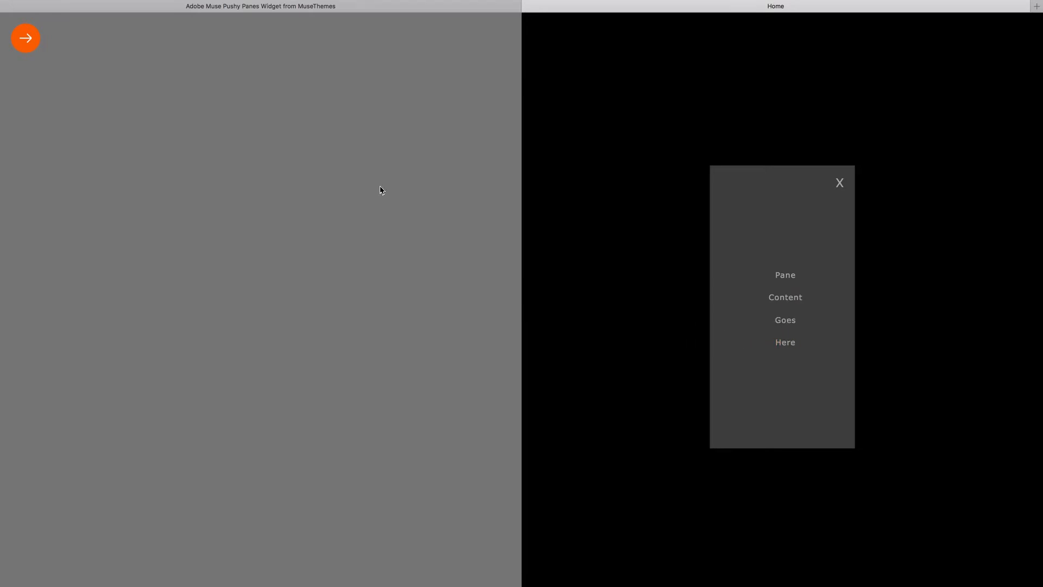
{"action": "left_click", "coordinate": [28, 39]}
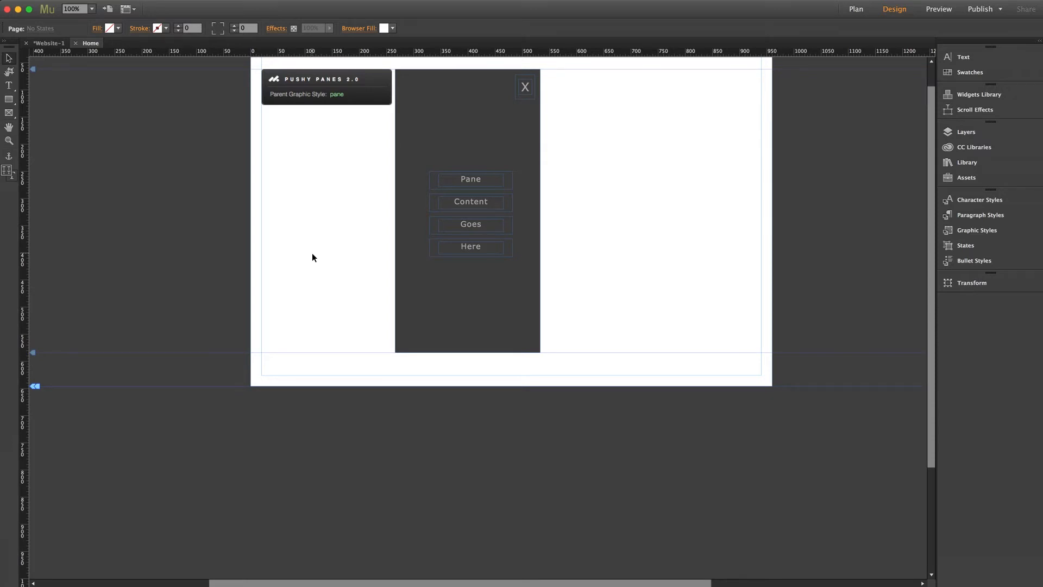
Step: Restore the deleted OPEN button below the Pushy Panes widget
{"action": "key", "text": "super+v"}
{"action": "left_click", "coordinate": [339, 187]}
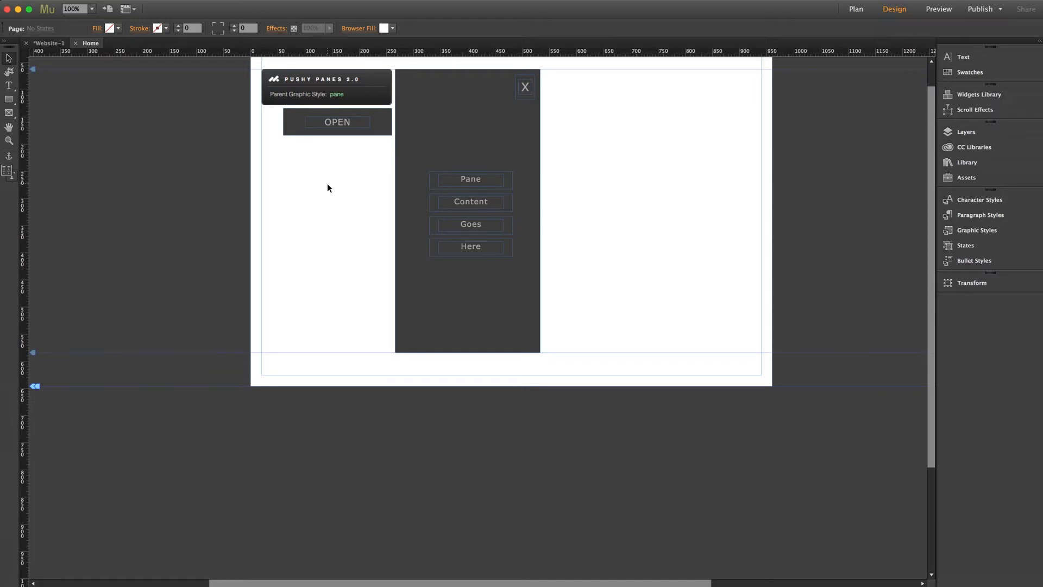
{"action": "left_click", "coordinate": [358, 85]}
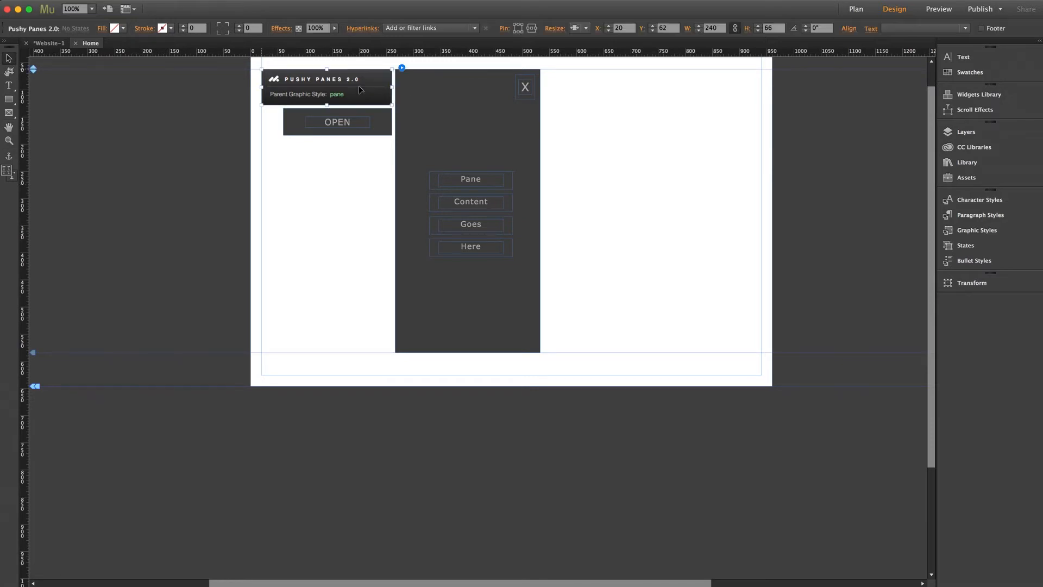
{"action": "left_click", "coordinate": [452, 93]}
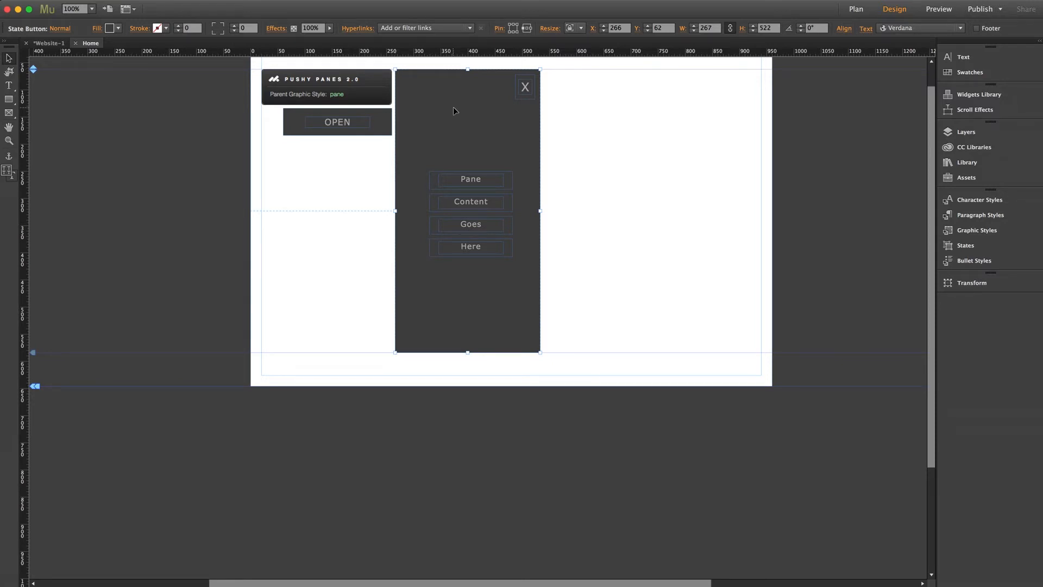
{"action": "left_click", "coordinate": [351, 181]}
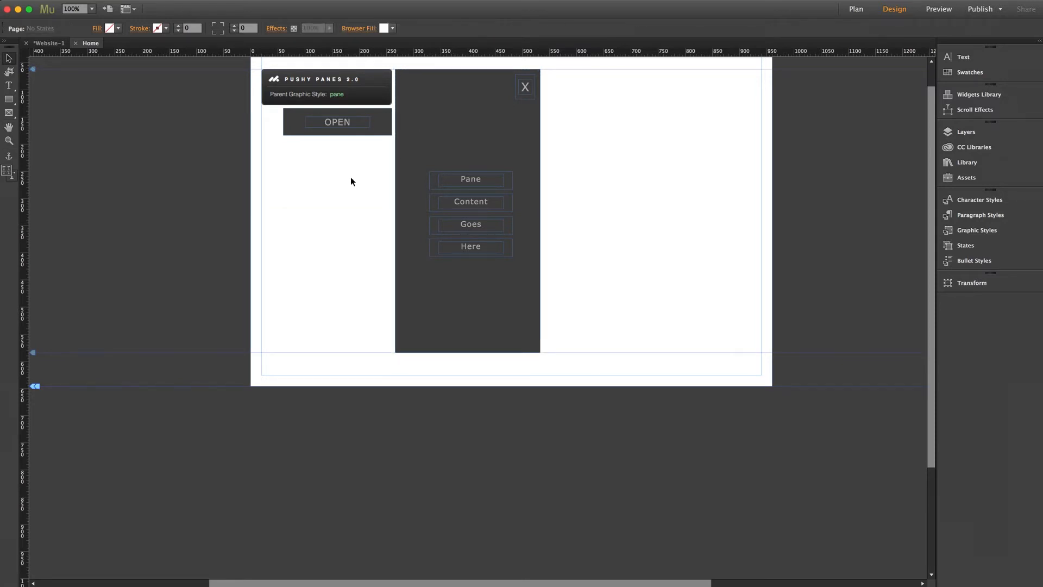
Step: Place the image MT Logo 2.png on the empty page area beside the pane container at X 572, Y 147
{"action": "key", "text": "super+d"}
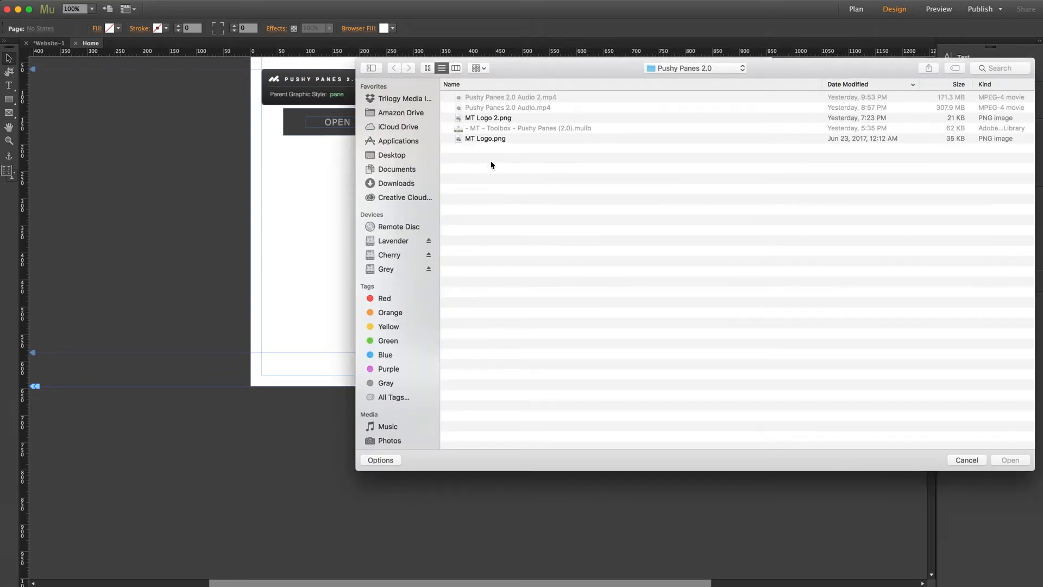
{"action": "left_click", "coordinate": [500, 118]}
{"action": "left_click", "coordinate": [1011, 459]}
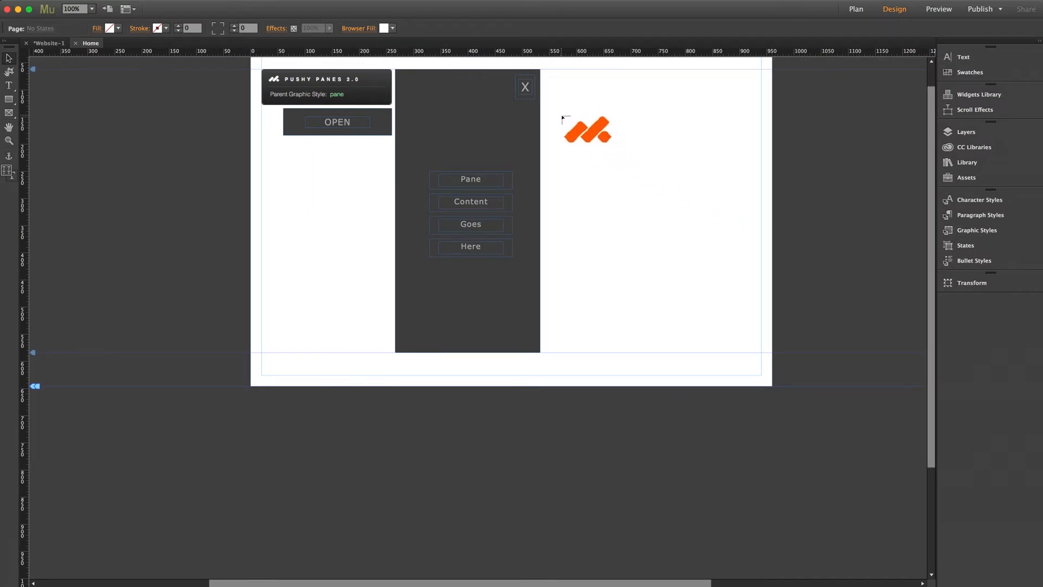
{"action": "left_click", "coordinate": [561, 117]}
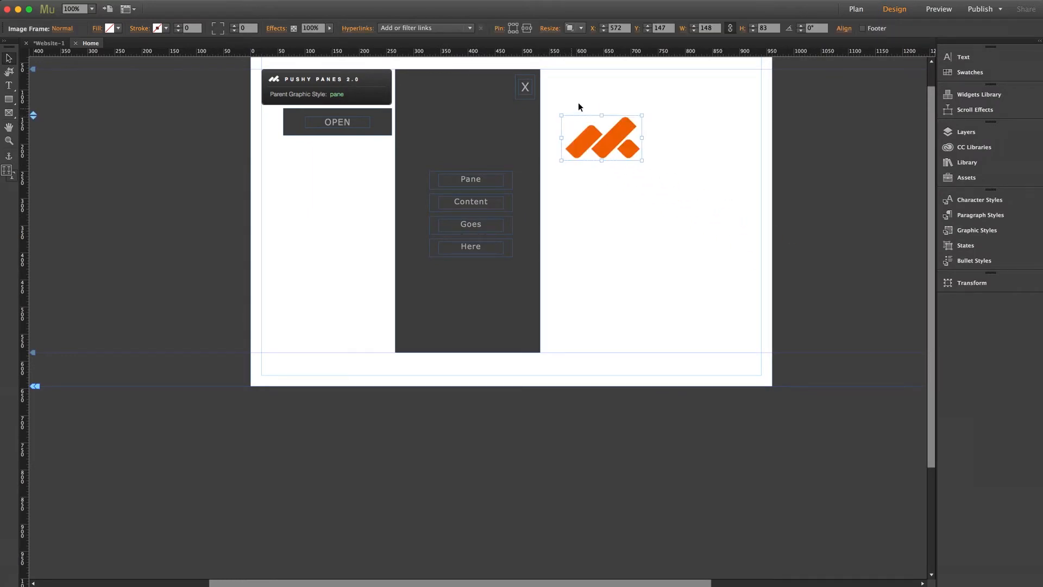
{"action": "left_click", "coordinate": [578, 102]}
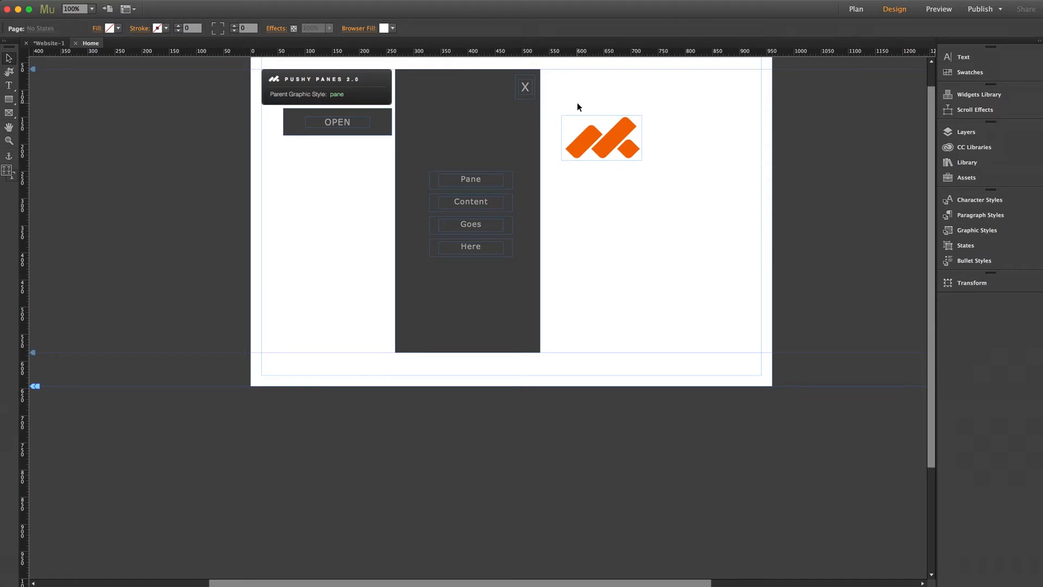
Step: Move the logo into the pane container above the Pane label at X 326, Y 134, and nudge the container to X 267
{"action": "left_click", "coordinate": [617, 132]}
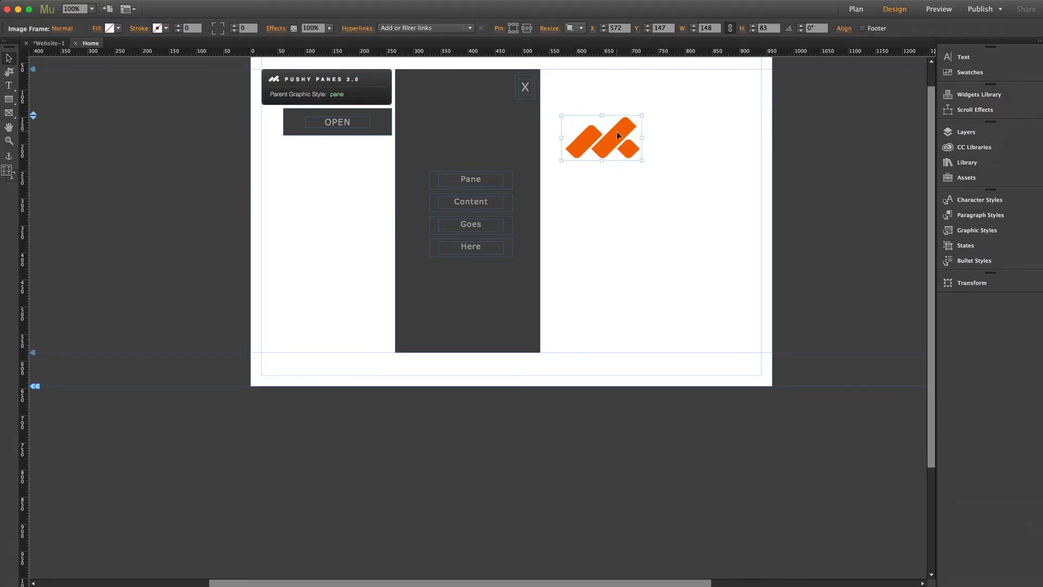
{"action": "left_click_drag", "start_coordinate": [621, 136], "coordinate": [490, 126]}
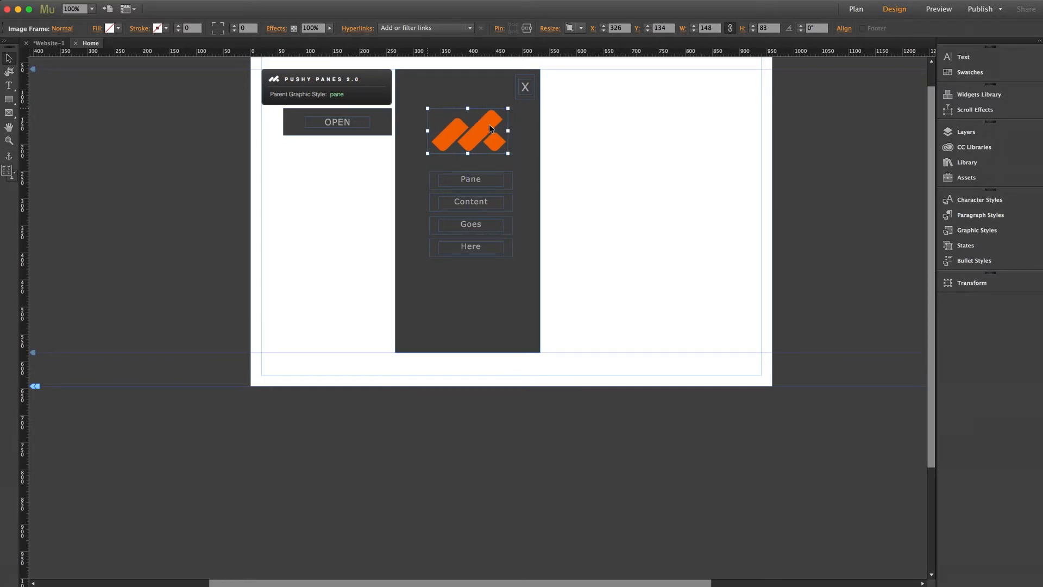
{"action": "left_click", "coordinate": [575, 125]}
{"action": "left_click_drag", "start_coordinate": [527, 128], "coordinate": [531, 130]}
{"action": "left_click", "coordinate": [584, 130]}
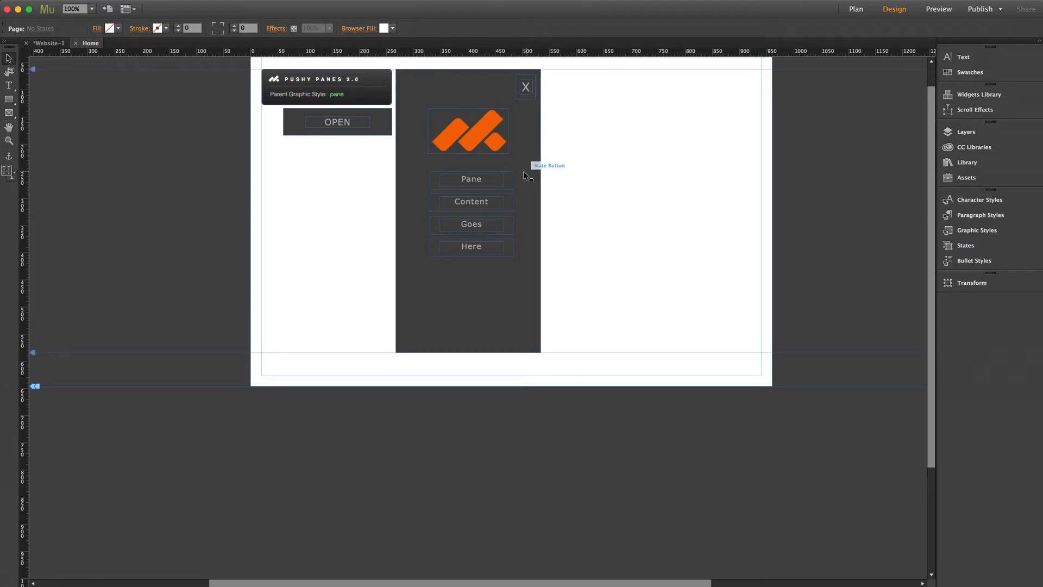
Step: Examine the pane container's nested "Pane" button and the text frame inside it
{"action": "left_click", "coordinate": [474, 177]}
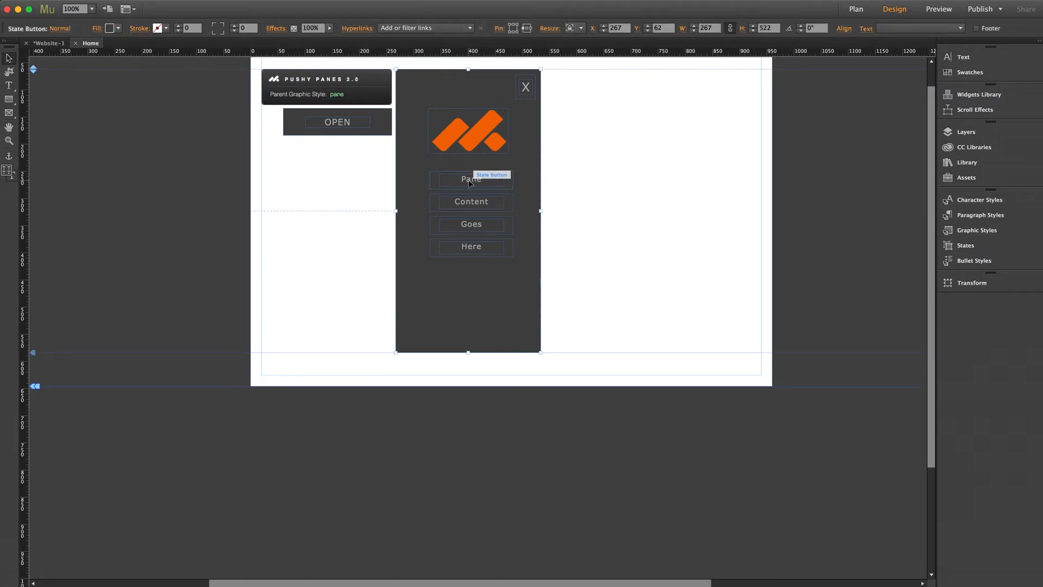
{"action": "left_click", "coordinate": [501, 180]}
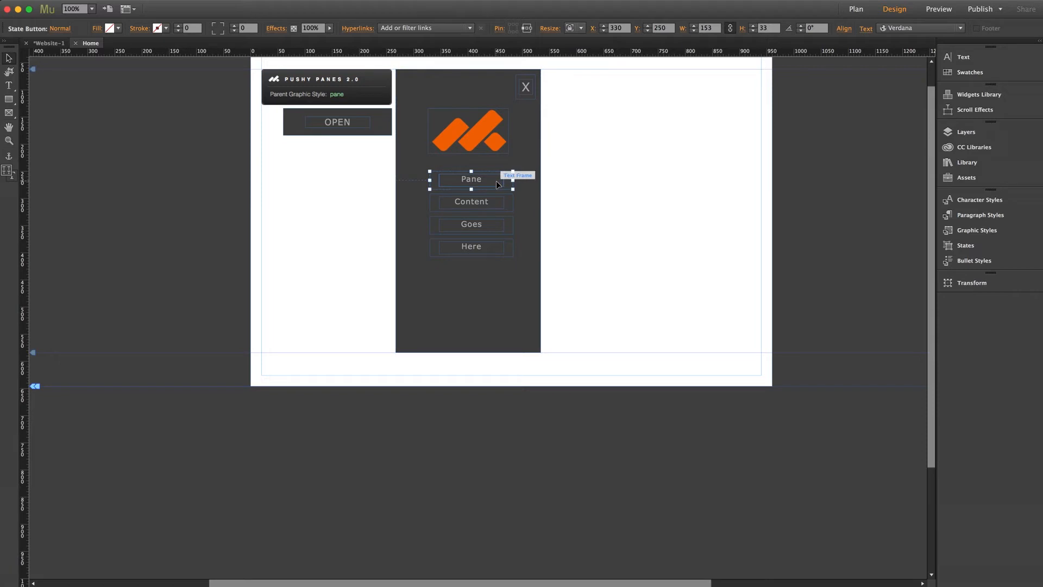
{"action": "left_click", "coordinate": [496, 180]}
{"action": "left_click", "coordinate": [536, 205]}
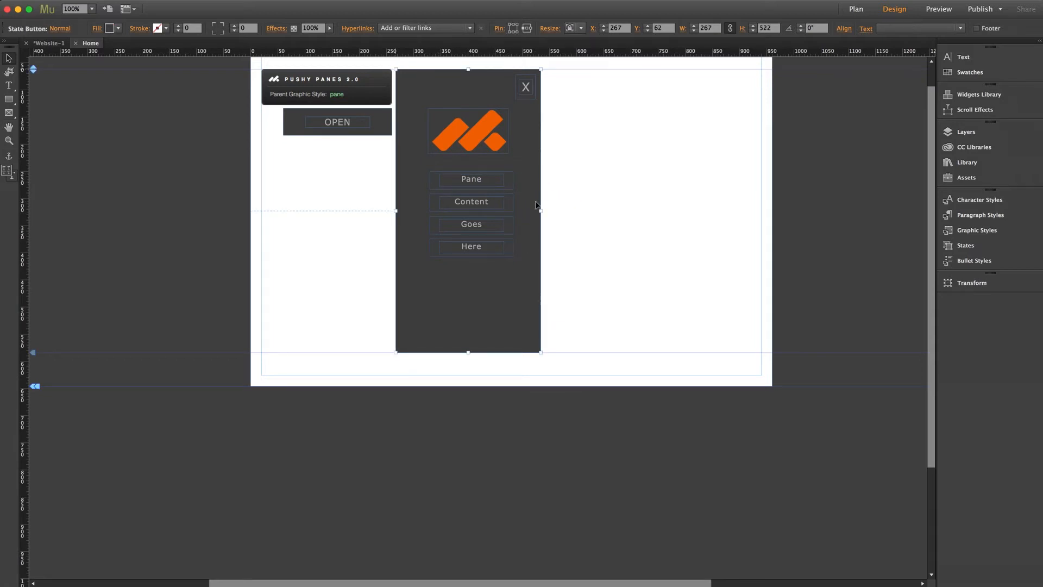
{"action": "left_click", "coordinate": [583, 192]}
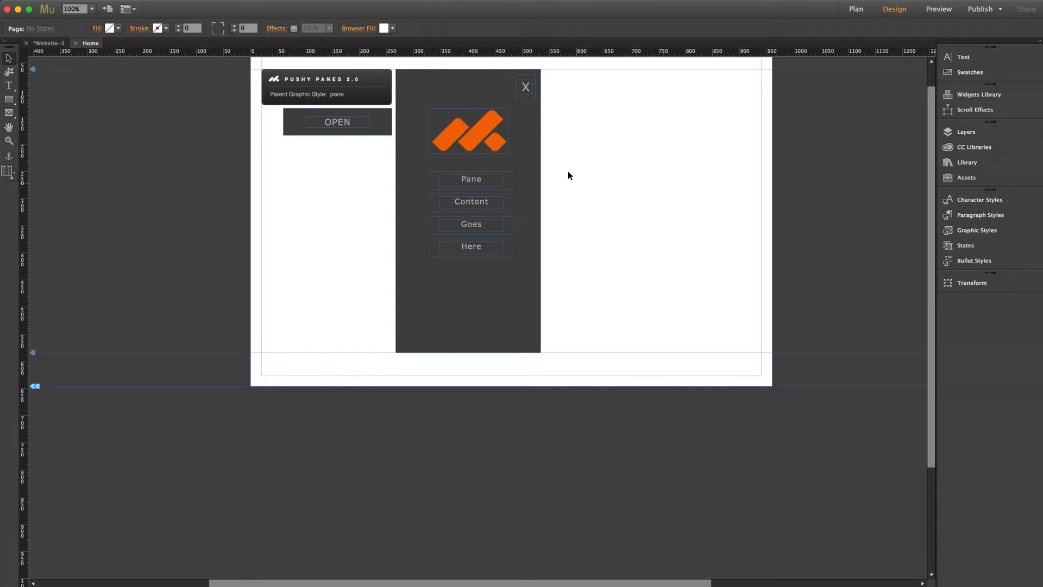
{"action": "left_click", "coordinate": [527, 138]}
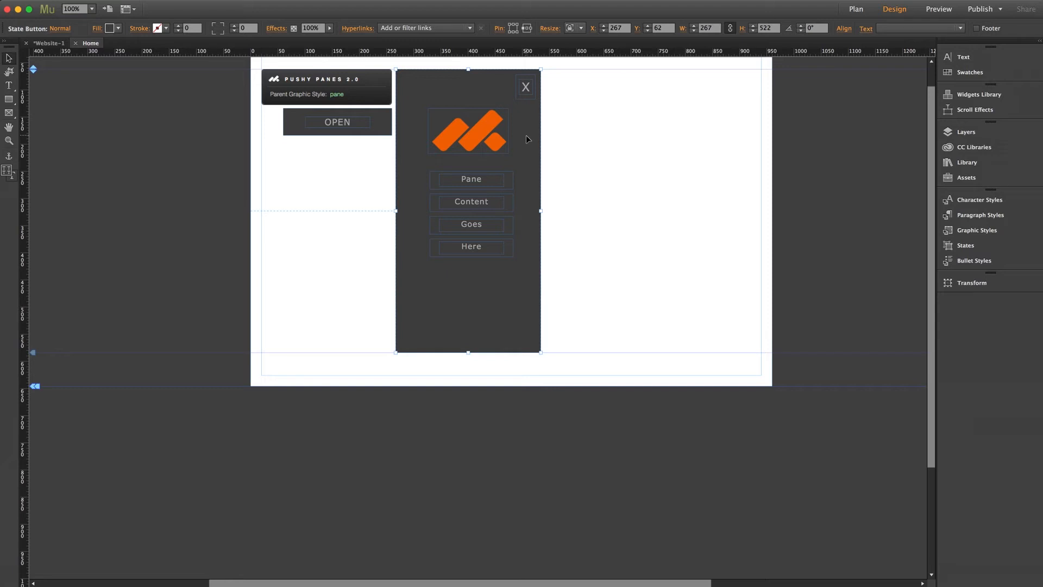
{"action": "left_click", "coordinate": [571, 136]}
Step: Examine the Pushy Panes 2.0 widget's choices for pane transition style, direction and easing, keeping Push Content as the transition style
{"action": "left_click", "coordinate": [350, 91]}
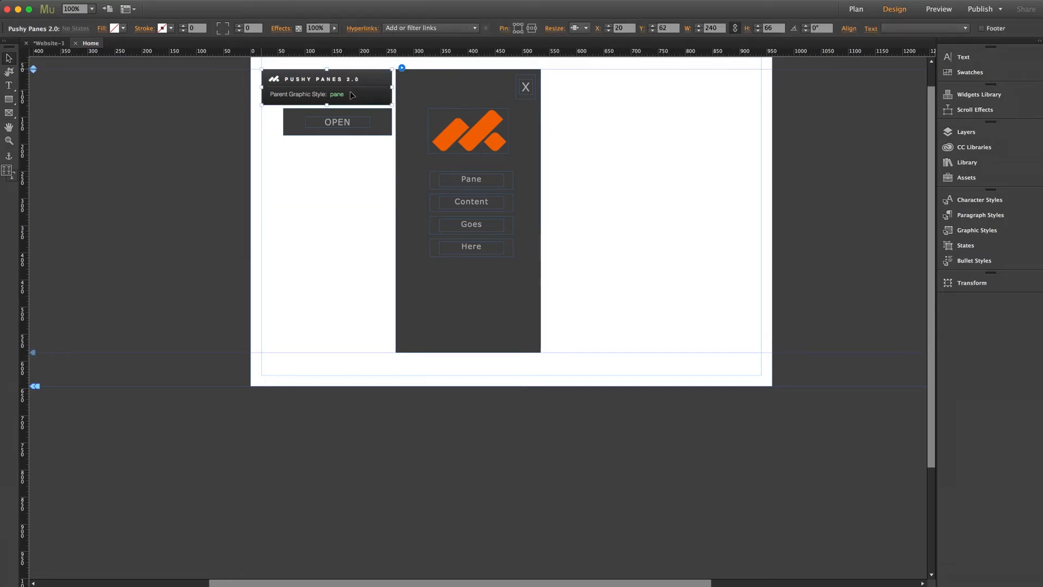
{"action": "left_click", "coordinate": [402, 67]}
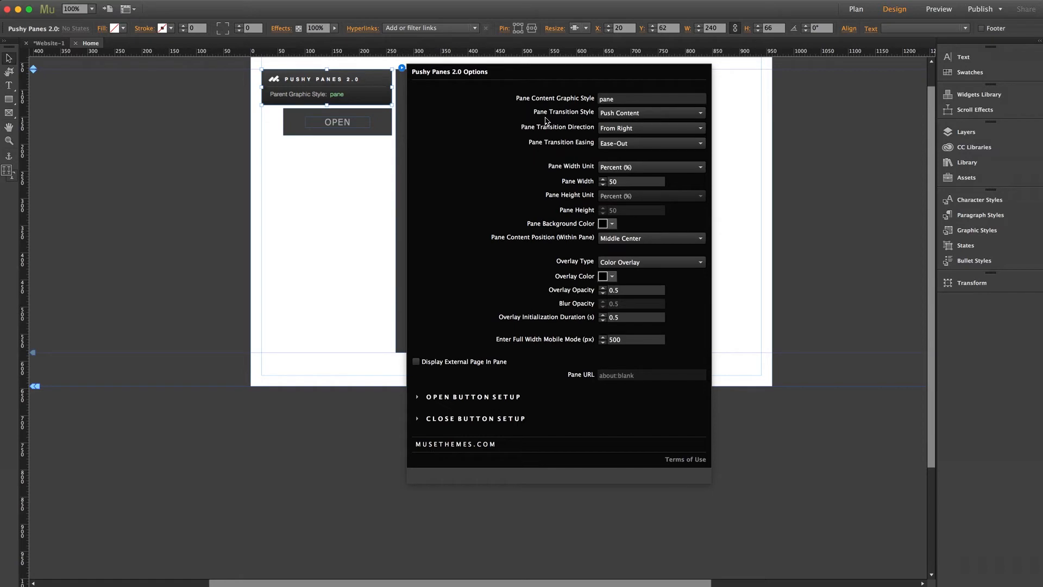
{"action": "left_click", "coordinate": [606, 114]}
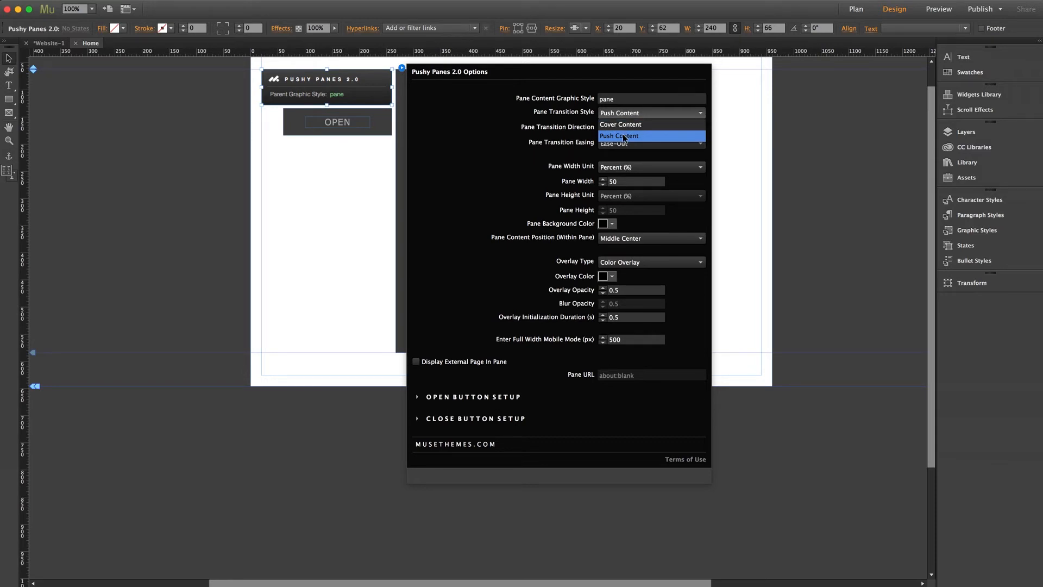
{"action": "left_click", "coordinate": [623, 138]}
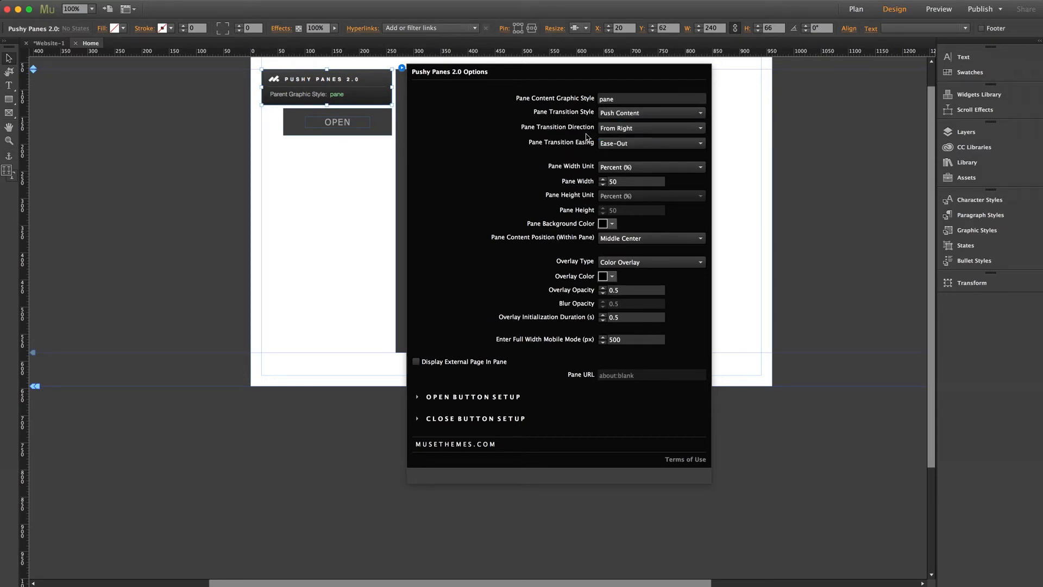
{"action": "left_click", "coordinate": [652, 130]}
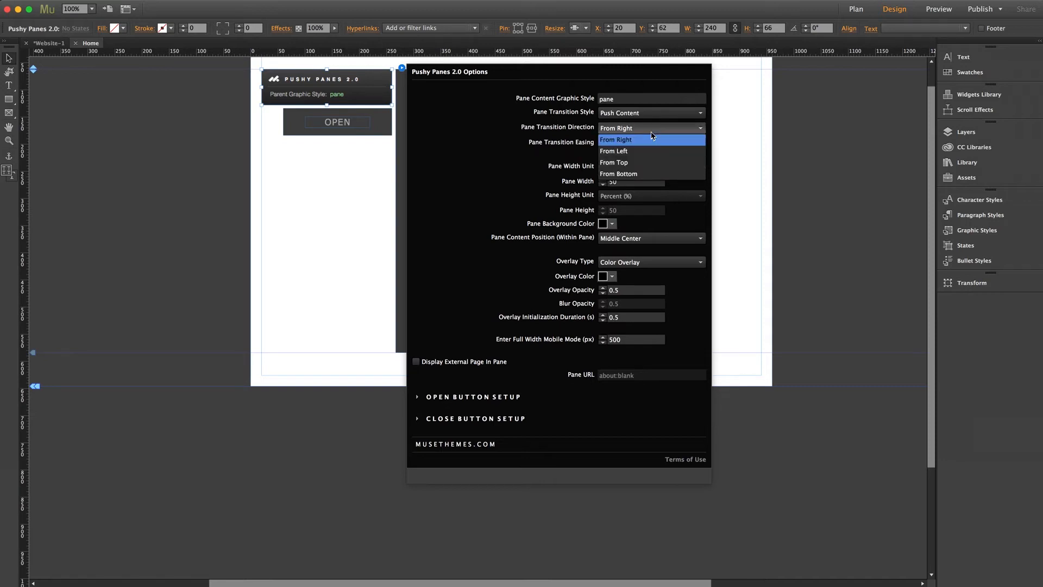
{"action": "left_click", "coordinate": [578, 135]}
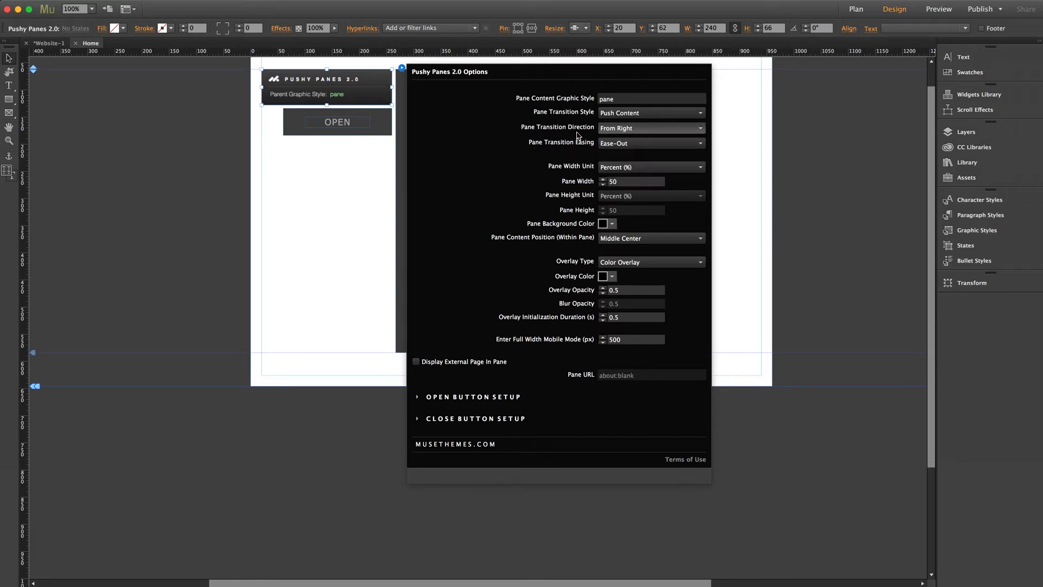
{"action": "left_click", "coordinate": [625, 145]}
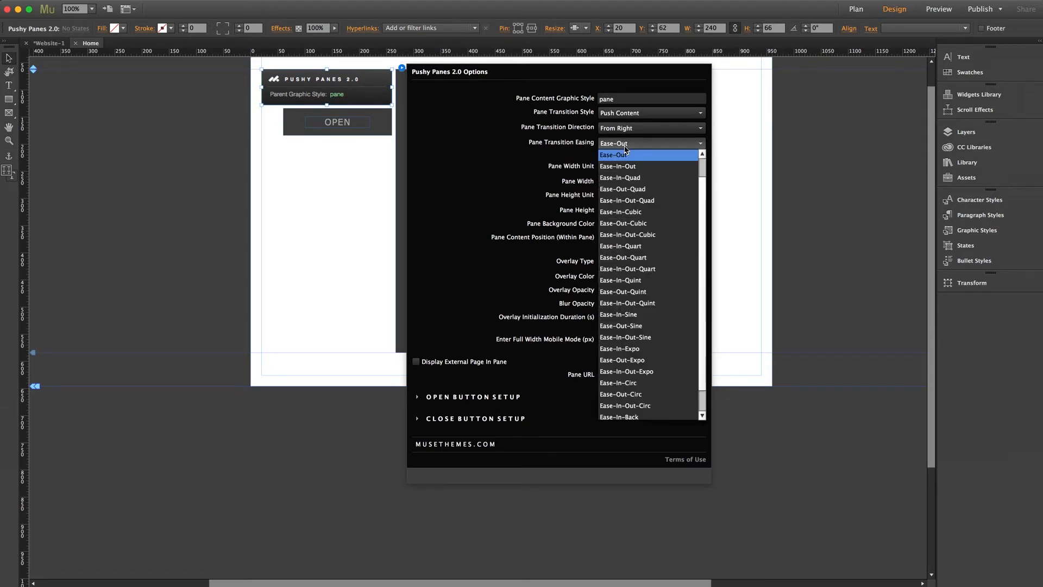
{"action": "left_click", "coordinate": [594, 149]}
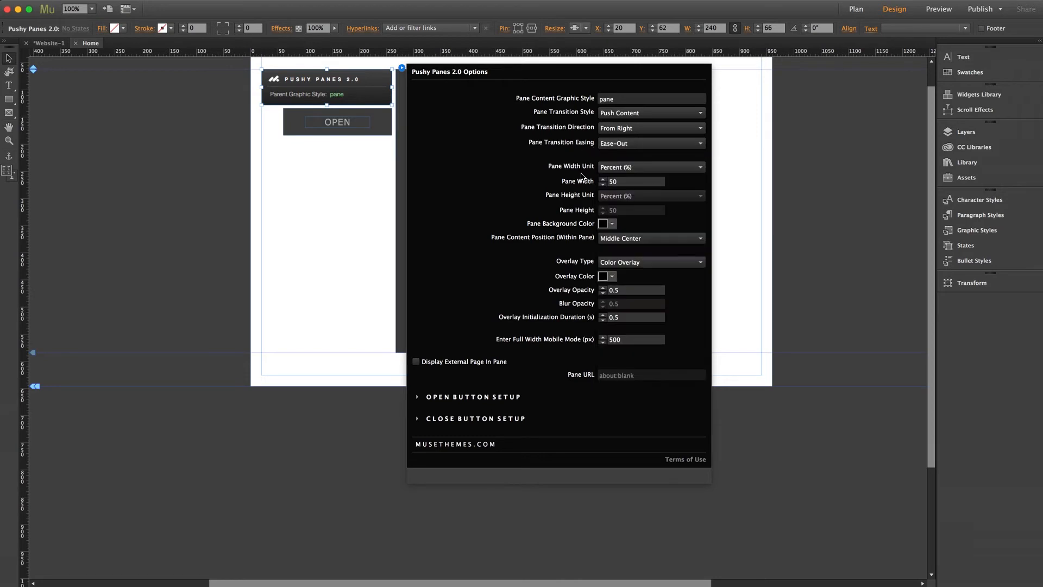
Step: Examine the widget's pane width unit choices and the pane background color palette
{"action": "left_click", "coordinate": [643, 166]}
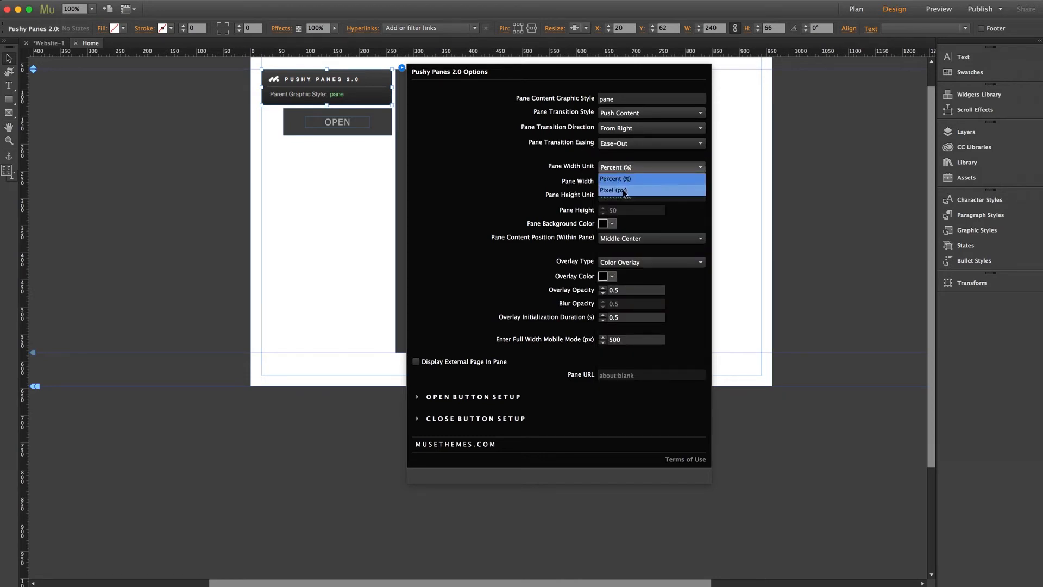
{"action": "left_click", "coordinate": [536, 189]}
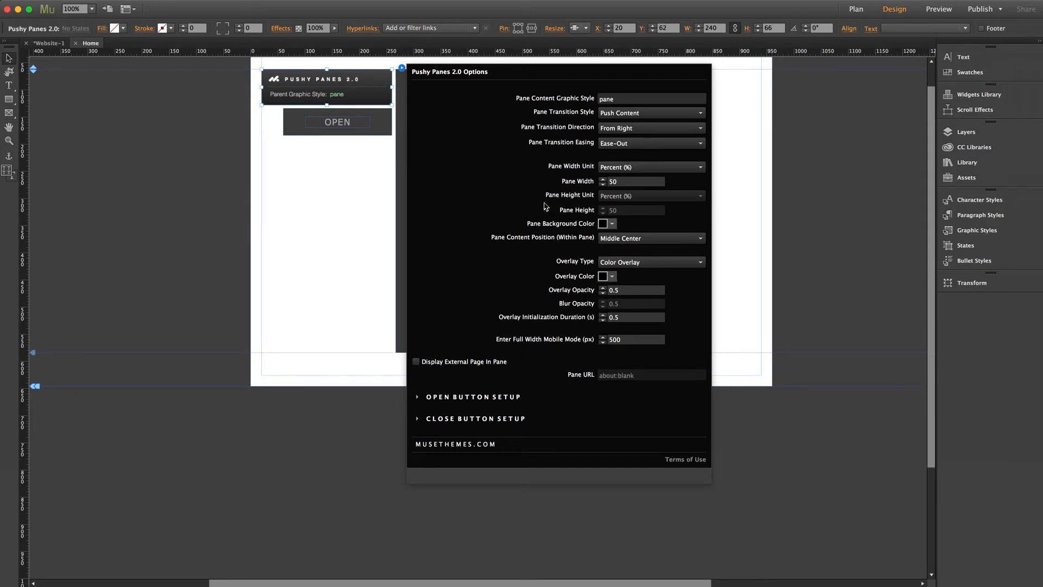
{"action": "left_click", "coordinate": [612, 224]}
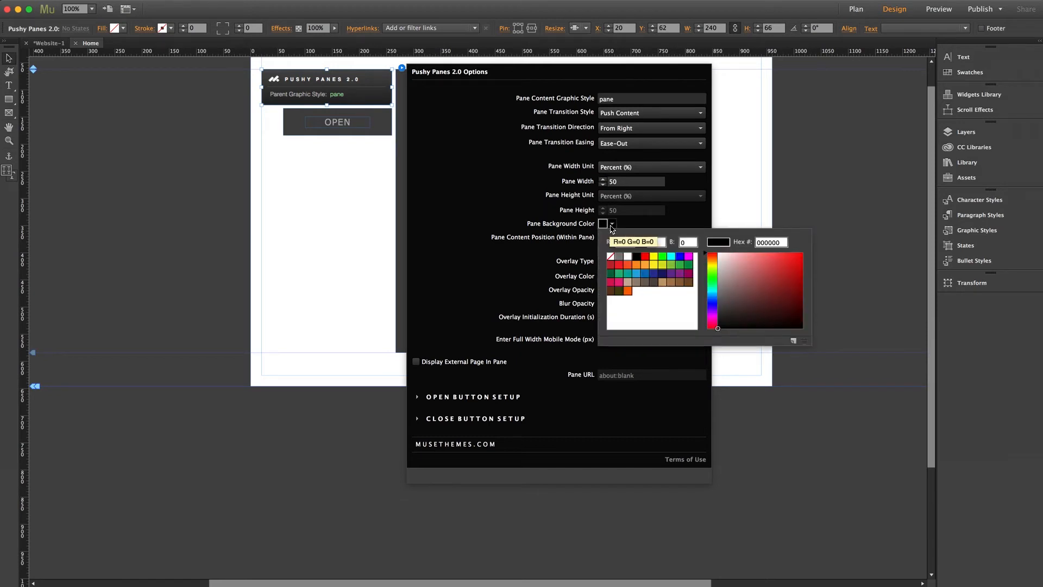
{"action": "left_click", "coordinate": [509, 219]}
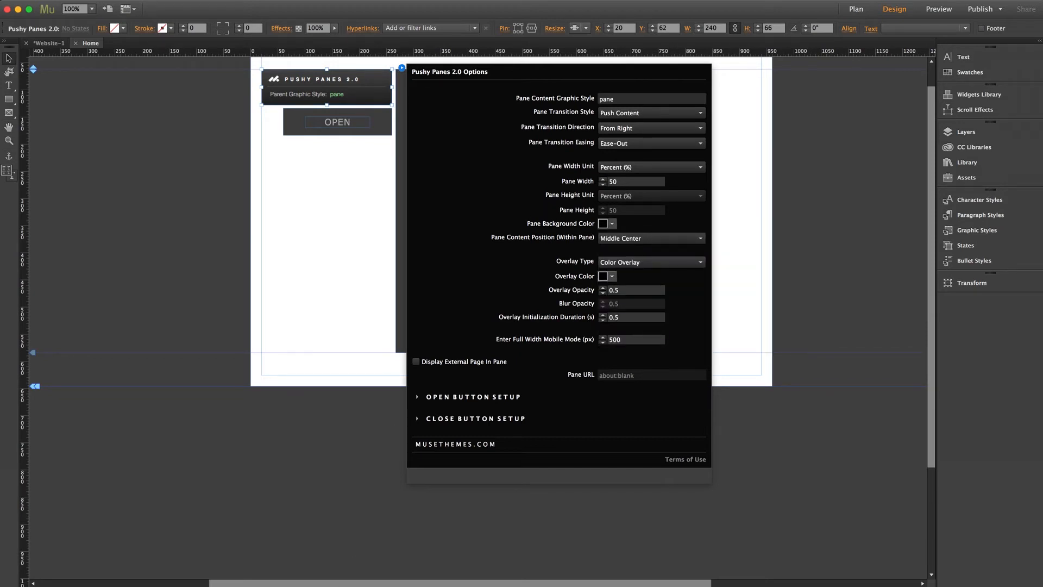
Step: Switch to the browser preview, and open and close the pane with the round orange menu button
{"action": "left_click", "coordinate": [360, 538]}
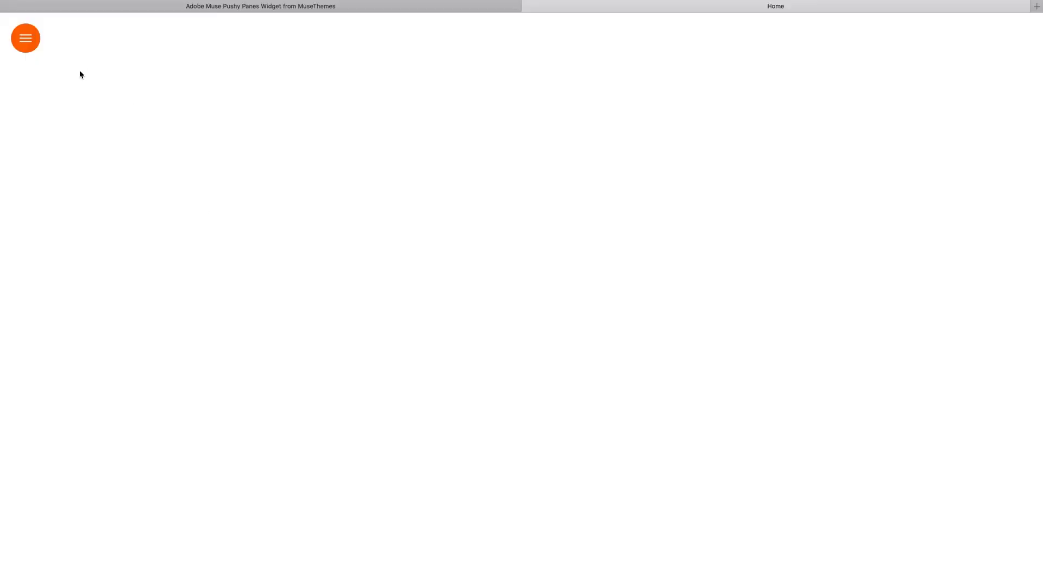
{"action": "left_click", "coordinate": [24, 41]}
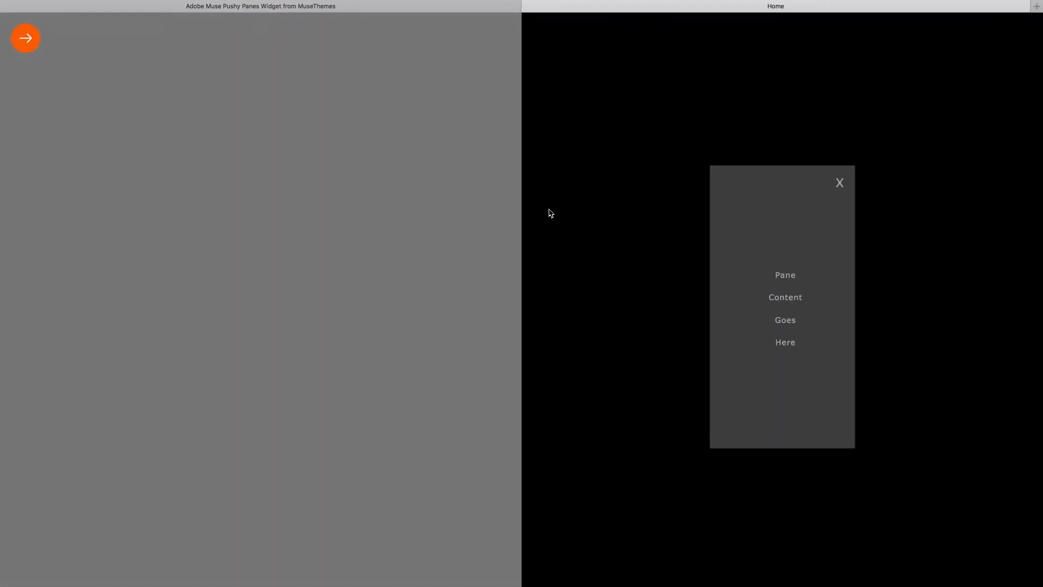
{"action": "left_click", "coordinate": [31, 48]}
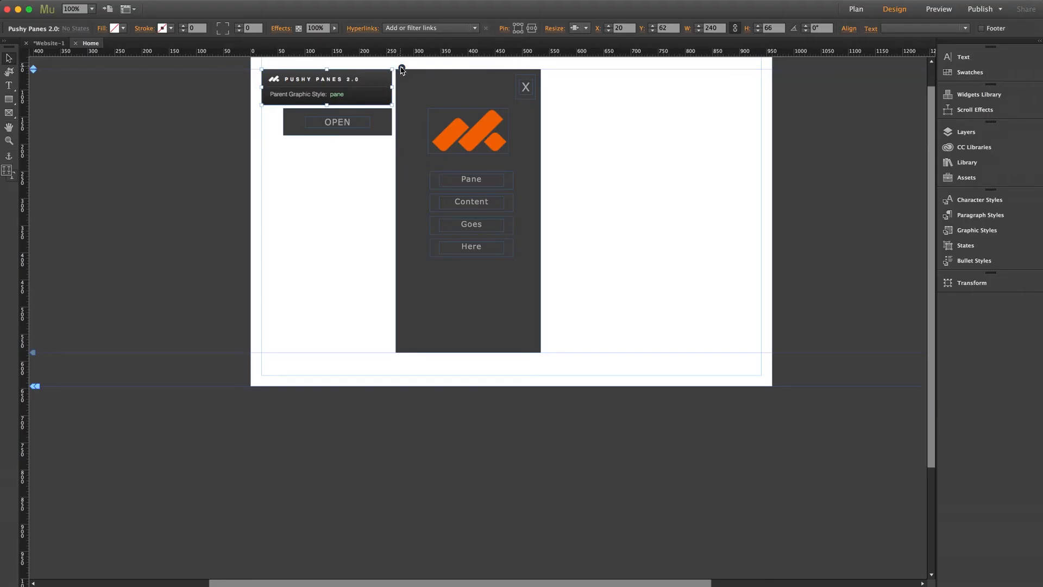
Step: Examine the widget's choices for pane content position, and open and close the pane in the browser preview again
{"action": "left_click", "coordinate": [401, 68]}
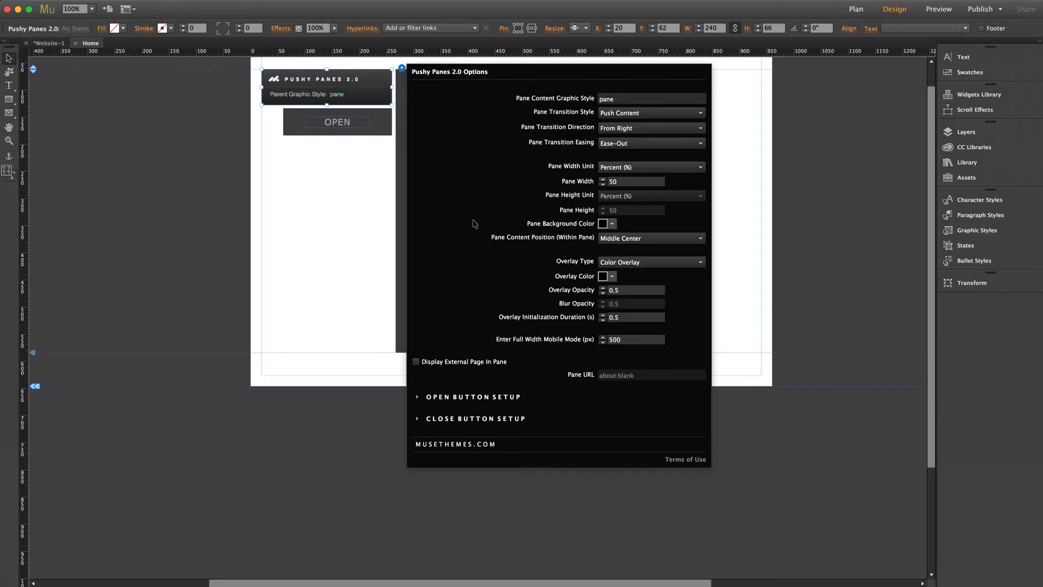
{"action": "left_click", "coordinate": [621, 241]}
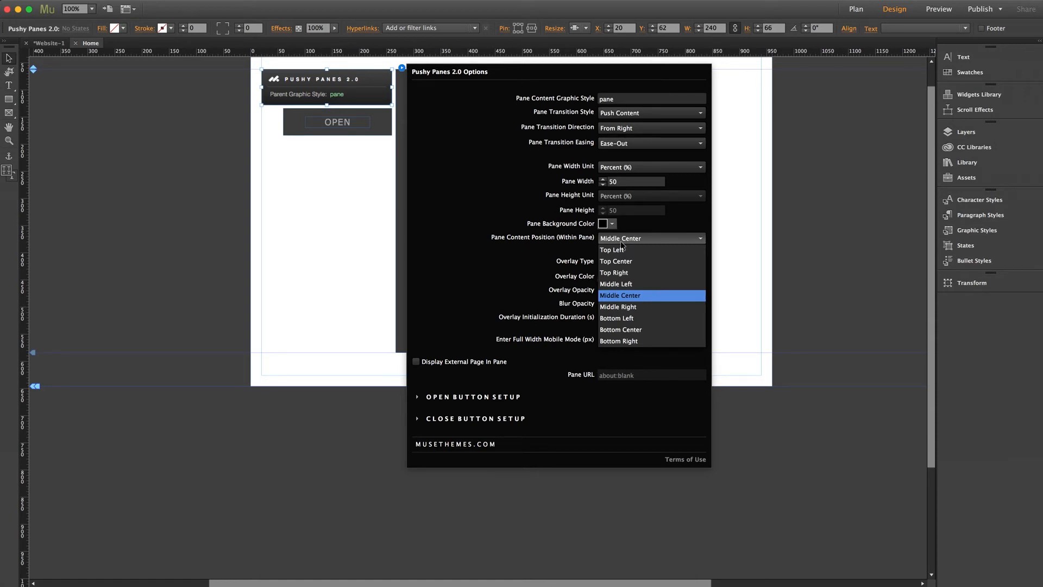
{"action": "left_click", "coordinate": [569, 254]}
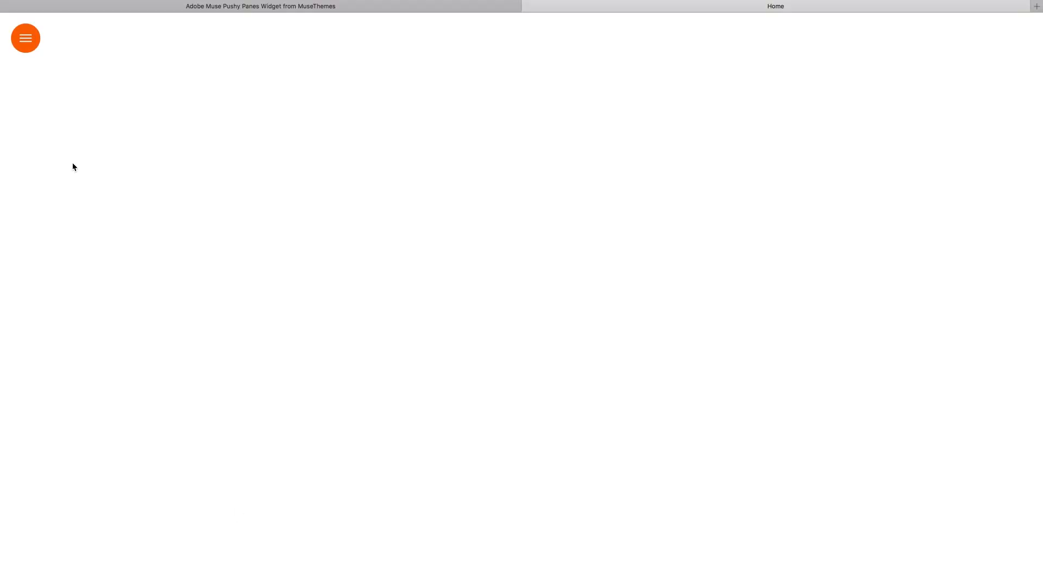
{"action": "left_click", "coordinate": [18, 44]}
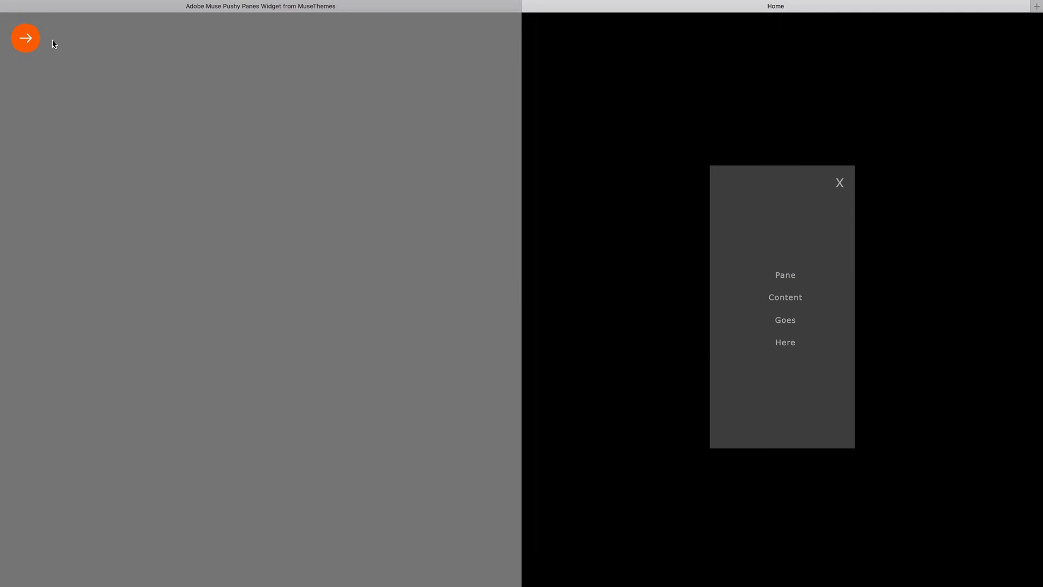
{"action": "left_click", "coordinate": [24, 39]}
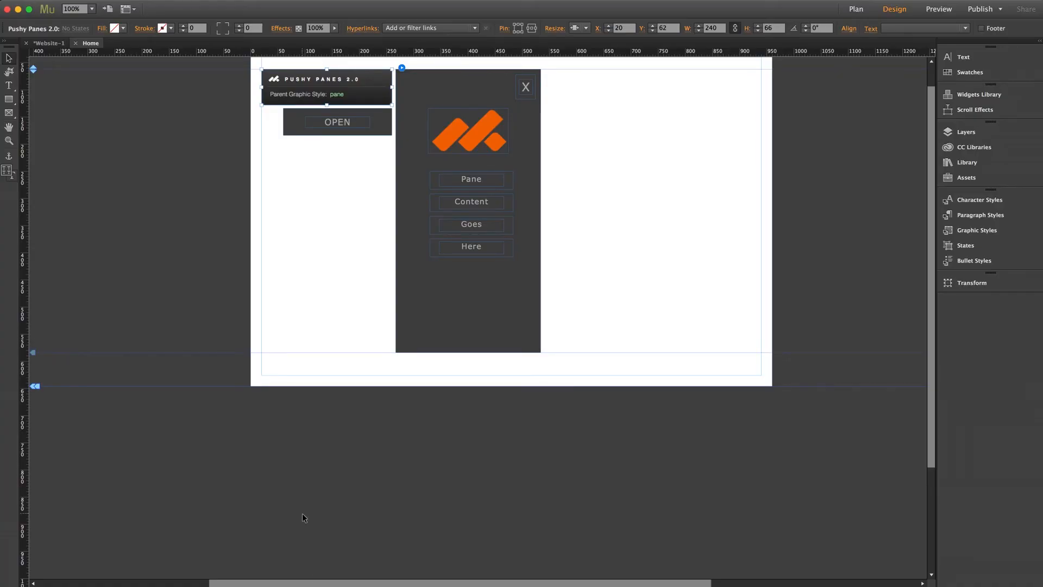
Step: Try the Custom open button type with the graphic style name open, and use the default open button in the browser preview
{"action": "left_click", "coordinate": [402, 68]}
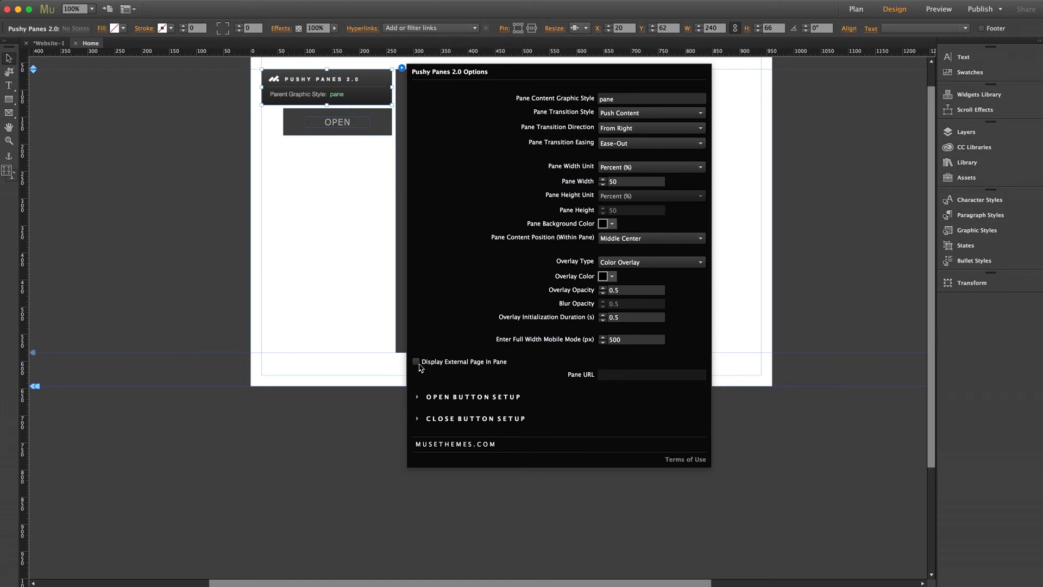
{"action": "left_click", "coordinate": [476, 399]}
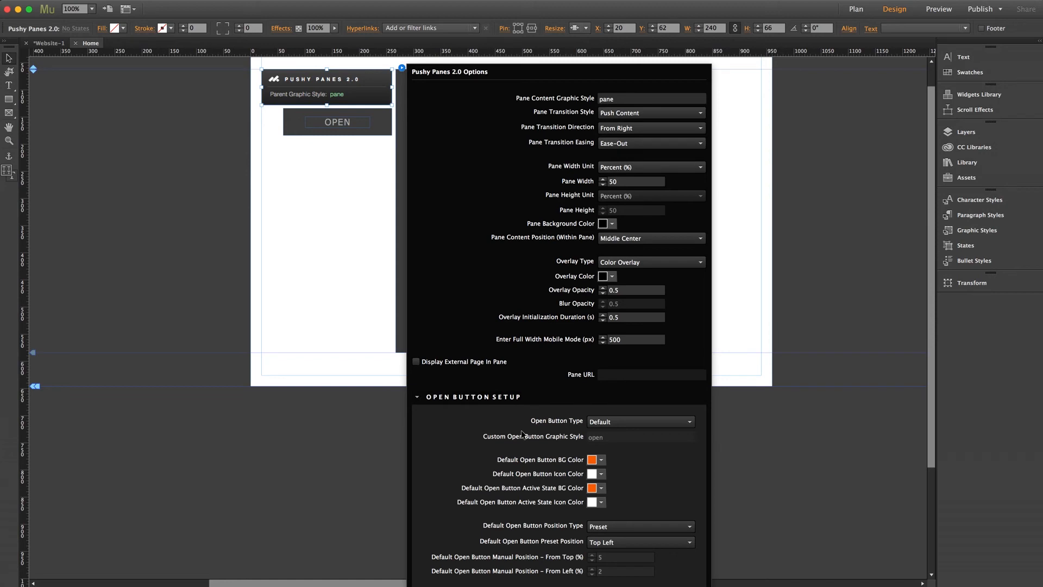
{"action": "left_click", "coordinate": [621, 423]}
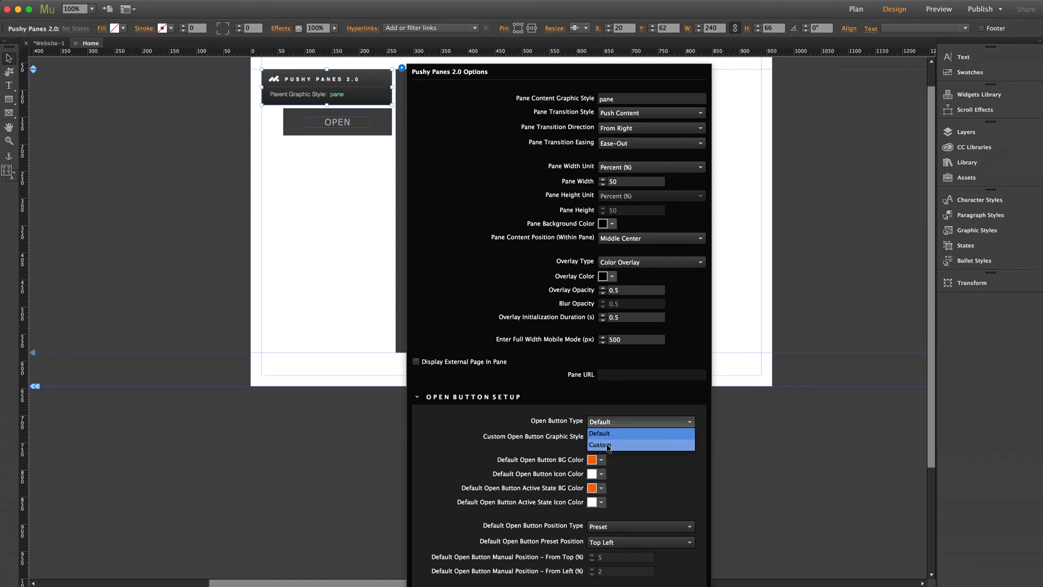
{"action": "left_click", "coordinate": [607, 447]}
{"action": "double_click", "coordinate": [591, 438]}
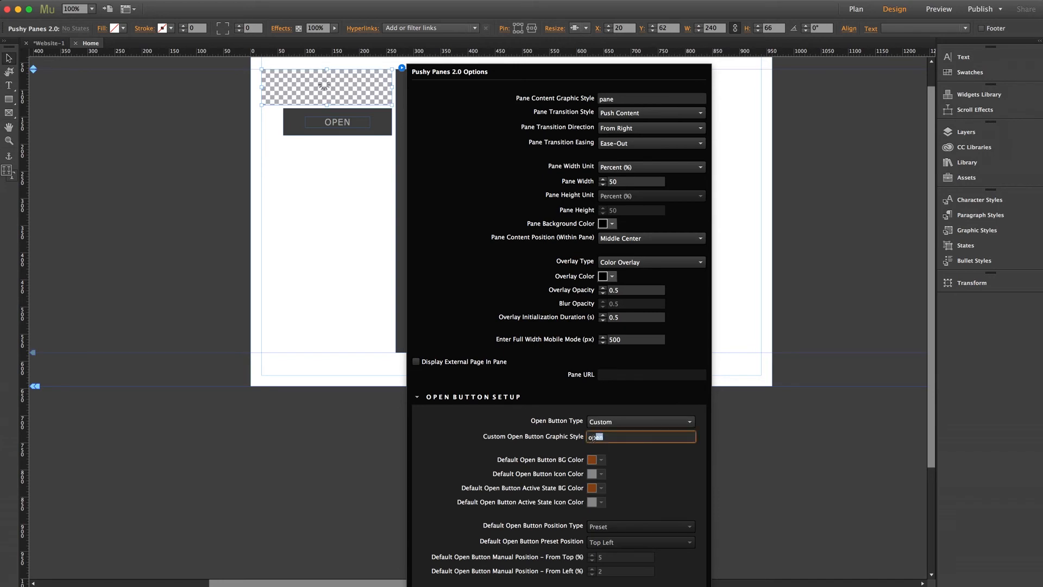
{"action": "left_click", "coordinate": [626, 437]}
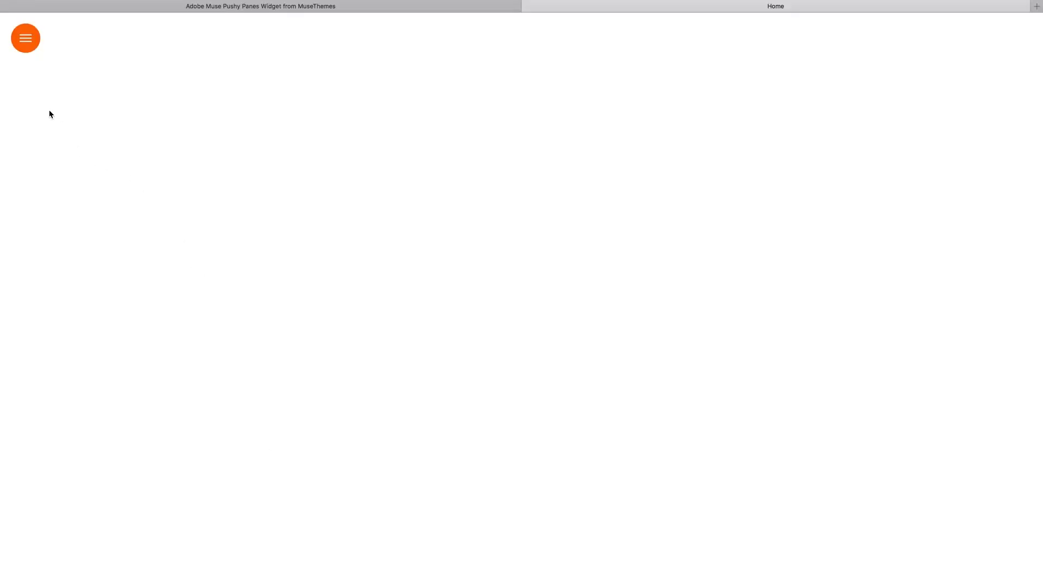
{"action": "left_click", "coordinate": [27, 43]}
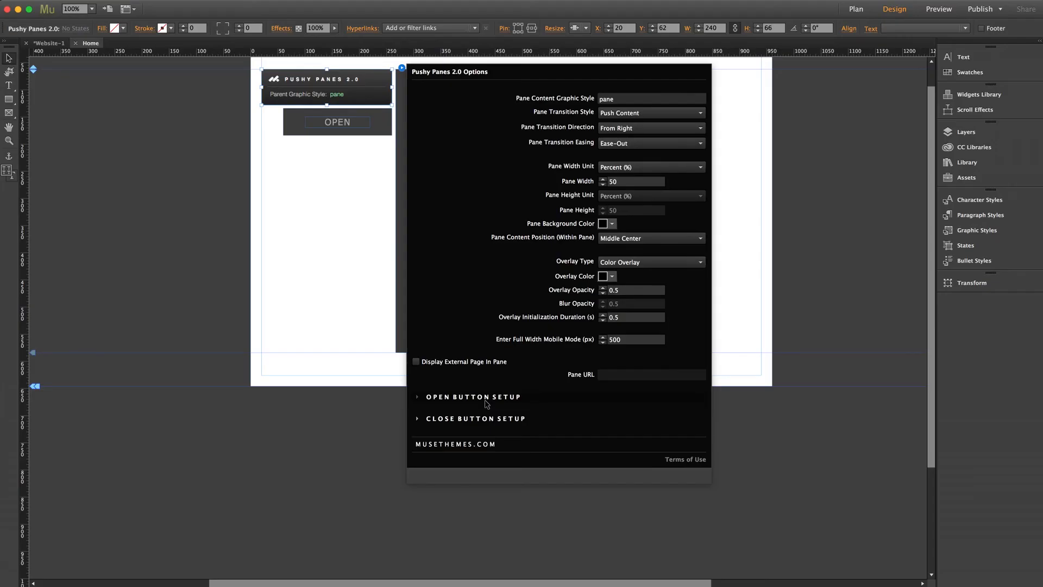
Step: In the open button setup, set the default button background color to none and its icon color to black
{"action": "left_click", "coordinate": [487, 402]}
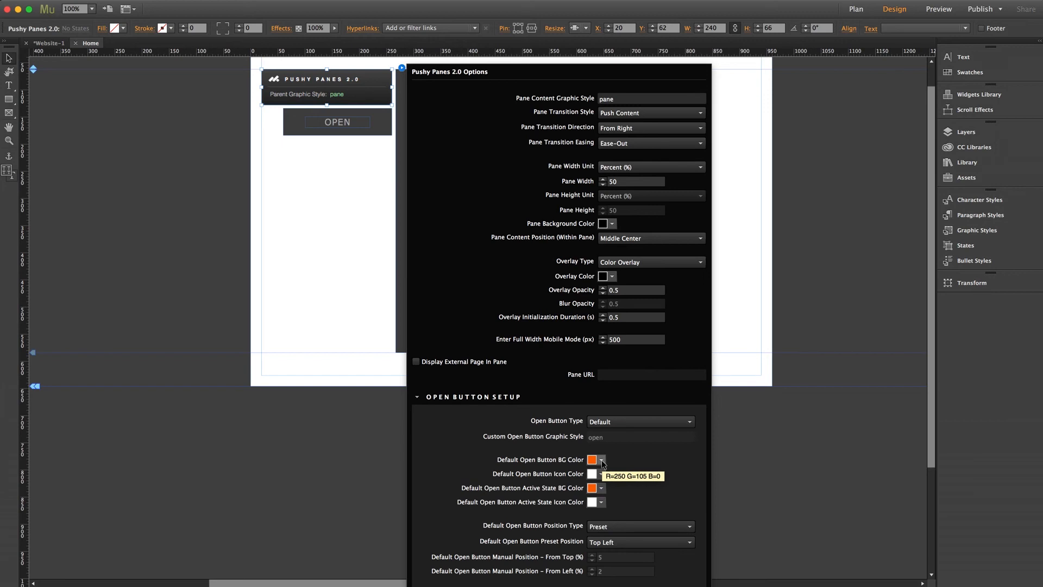
{"action": "left_click", "coordinate": [601, 461]}
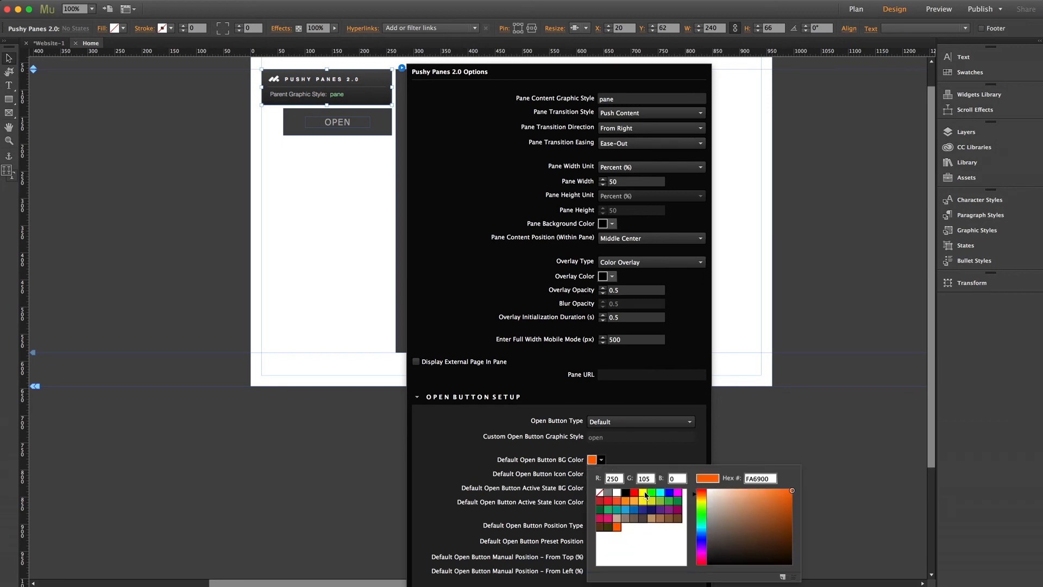
{"action": "left_click", "coordinate": [600, 492]}
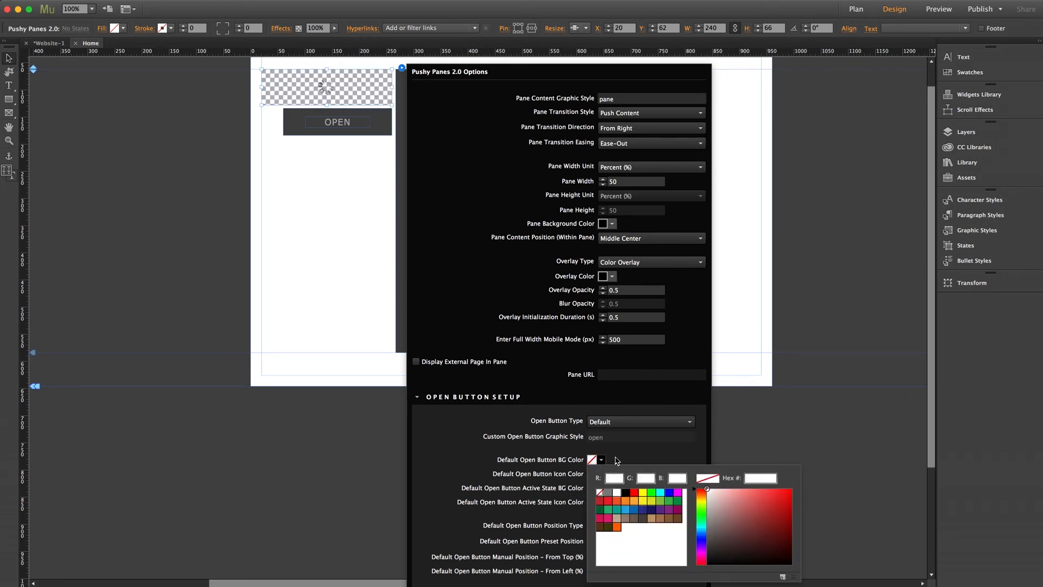
{"action": "left_click", "coordinate": [601, 475]}
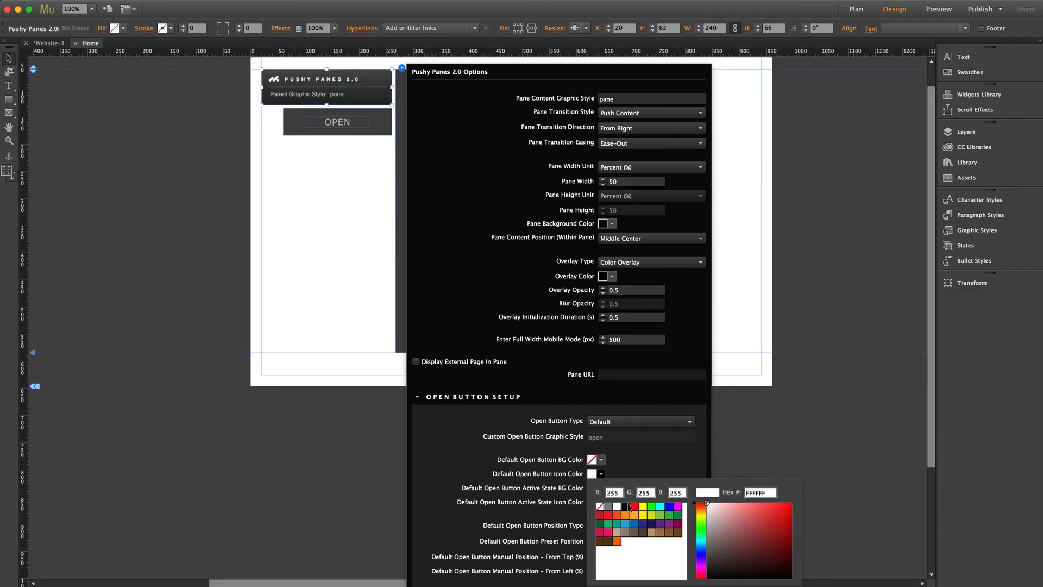
{"action": "left_click", "coordinate": [630, 510]}
Step: Set the default open button's active state background color to none and its active state icon color to black
{"action": "left_click", "coordinate": [601, 488]}
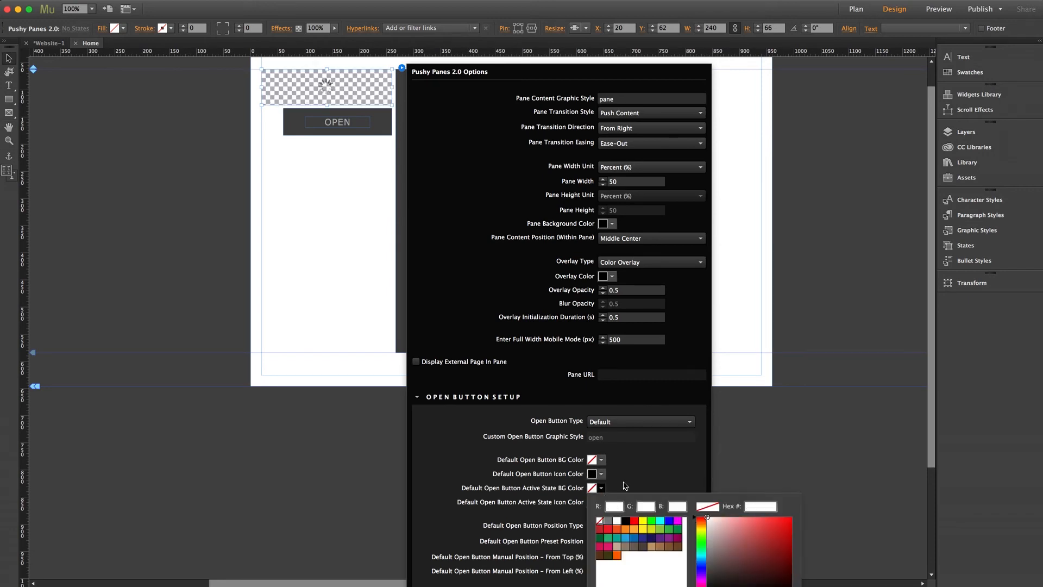
{"action": "left_click", "coordinate": [600, 521]}
{"action": "left_click", "coordinate": [602, 502]}
{"action": "left_click", "coordinate": [626, 534]}
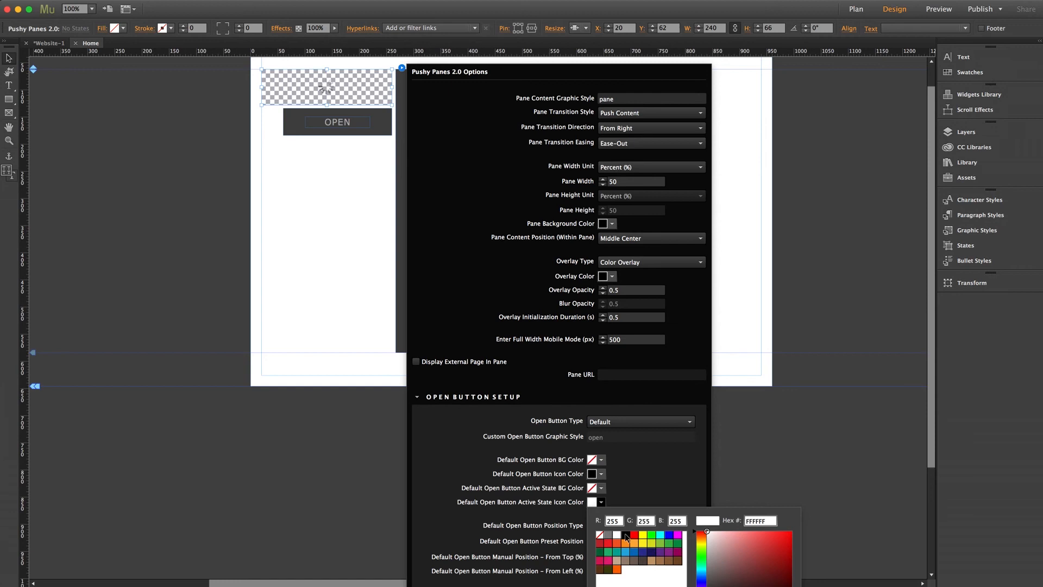
{"action": "left_click", "coordinate": [766, 457]}
Step: Preview the page in the browser, and open and close the pane with the menu icon
{"action": "key", "text": "super+shift+e"}
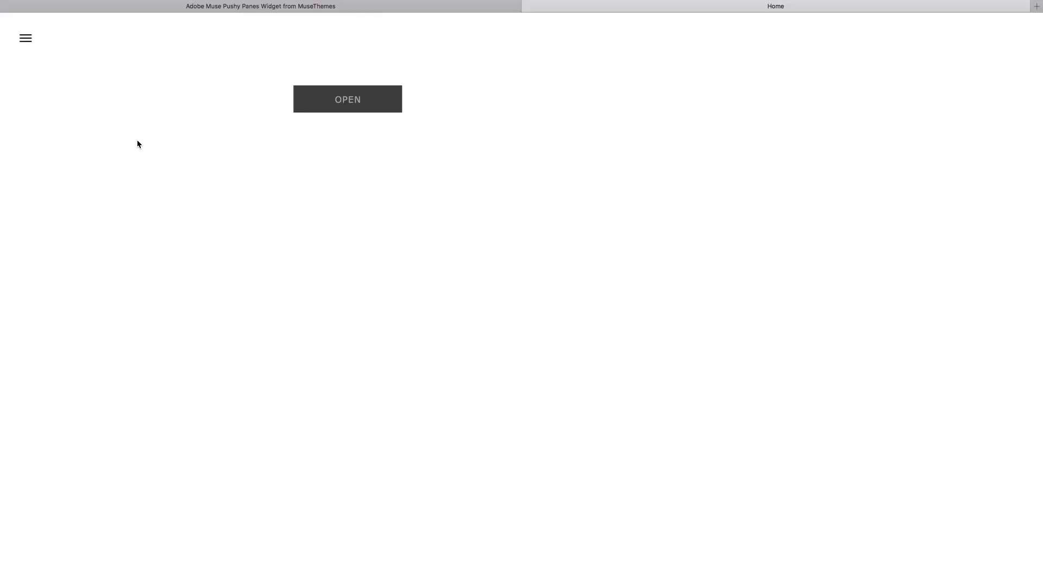
{"action": "left_click", "coordinate": [27, 44]}
{"action": "left_click", "coordinate": [26, 38]}
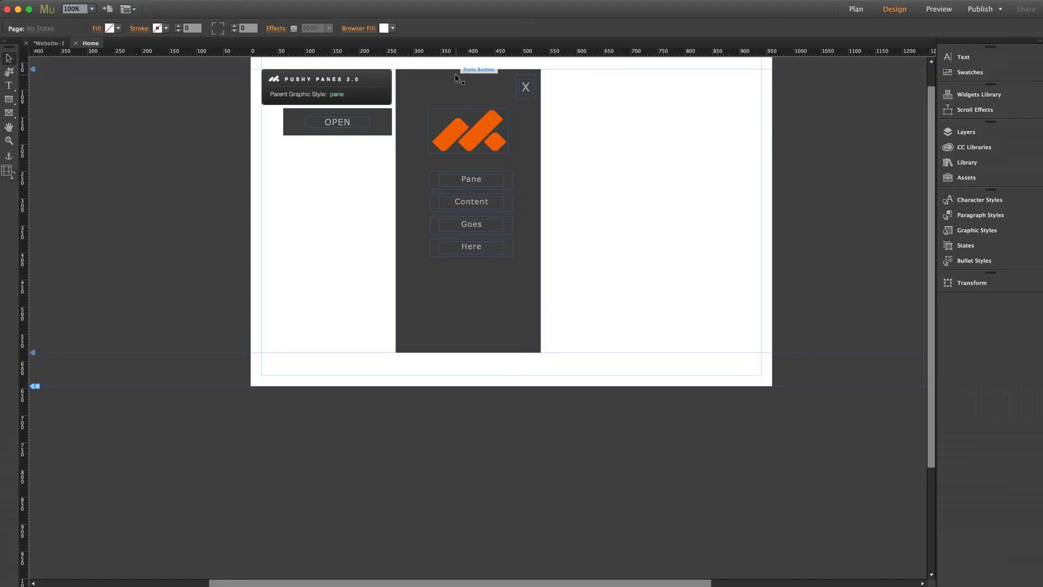
Step: In the Pushy Panes widget's open button setup, examine the position types and preset positions, keeping the Top Left preset
{"action": "left_click", "coordinate": [402, 69]}
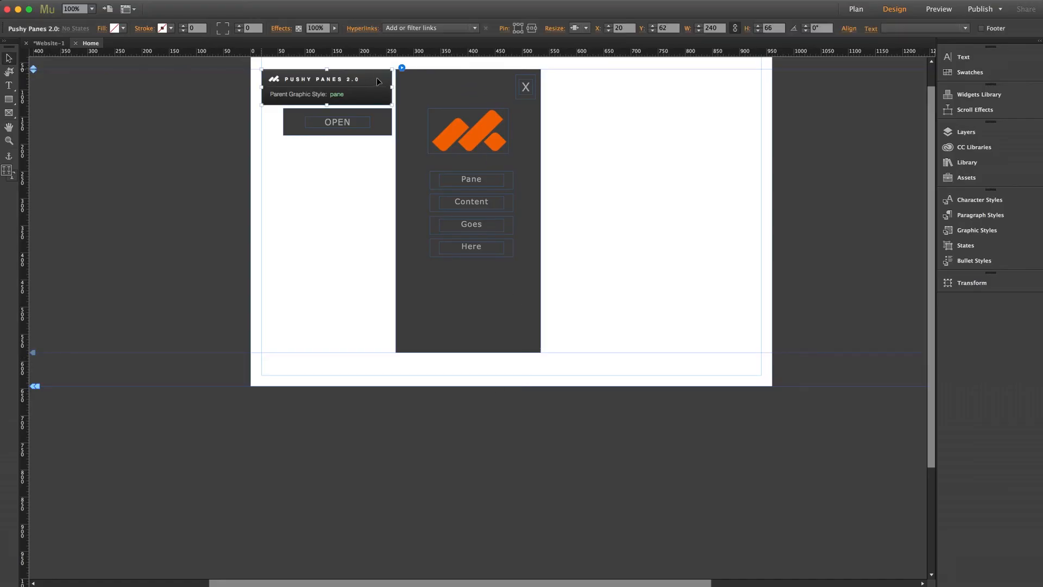
{"action": "left_click", "coordinate": [402, 68]}
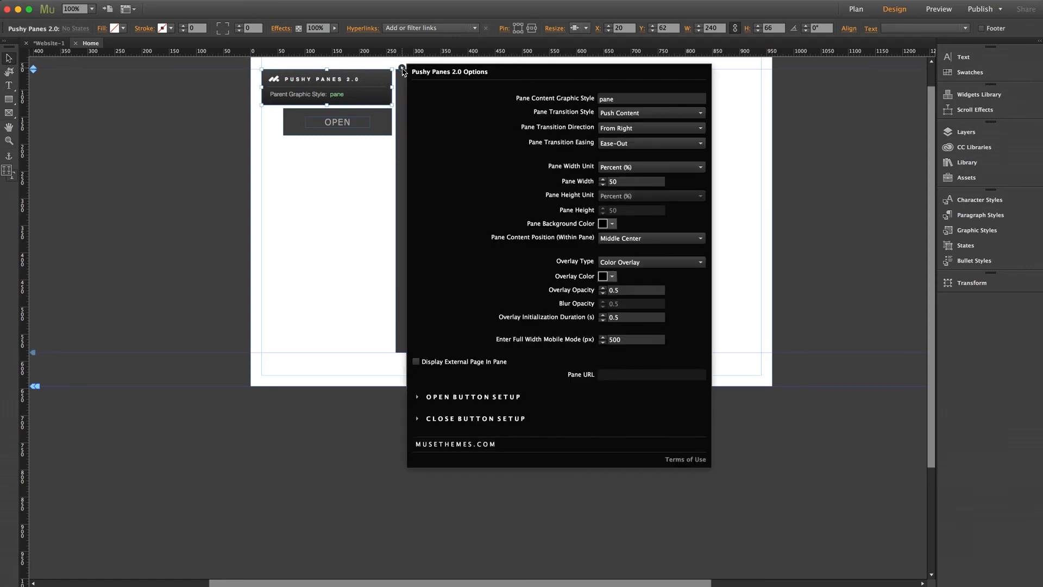
{"action": "left_click", "coordinate": [475, 398]}
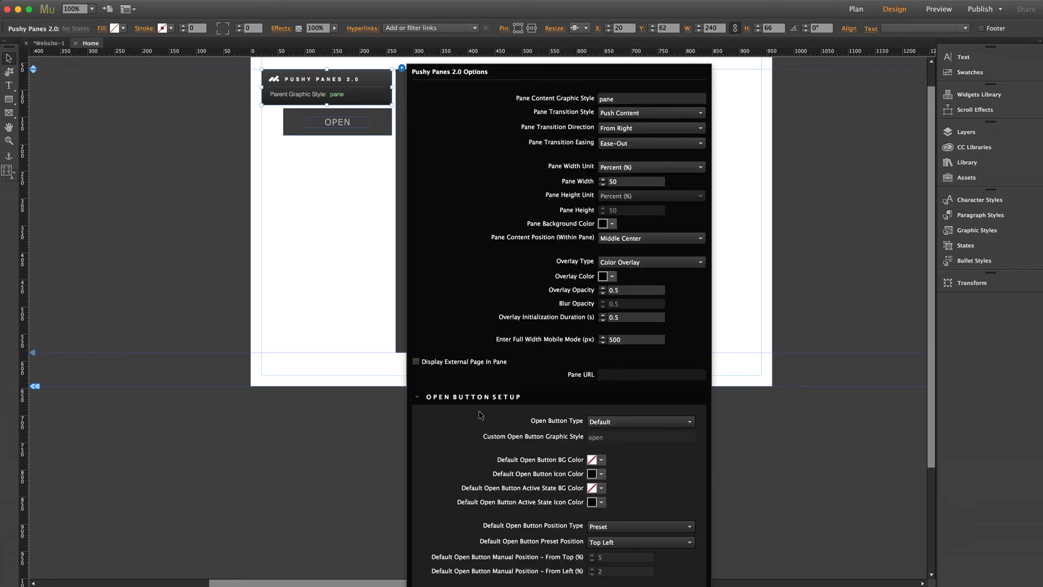
{"action": "left_click", "coordinate": [604, 527]}
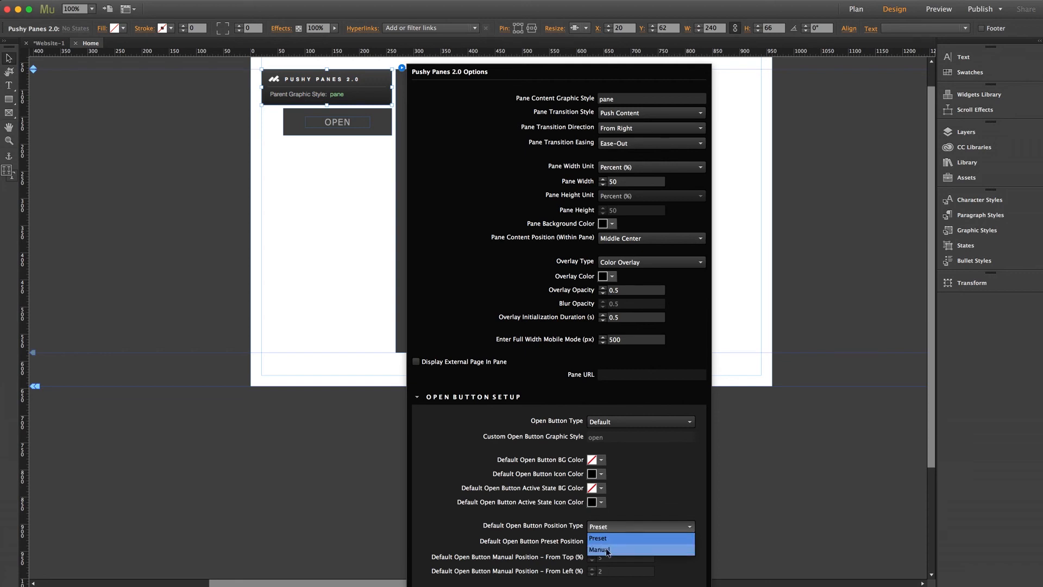
{"action": "left_click", "coordinate": [633, 504]}
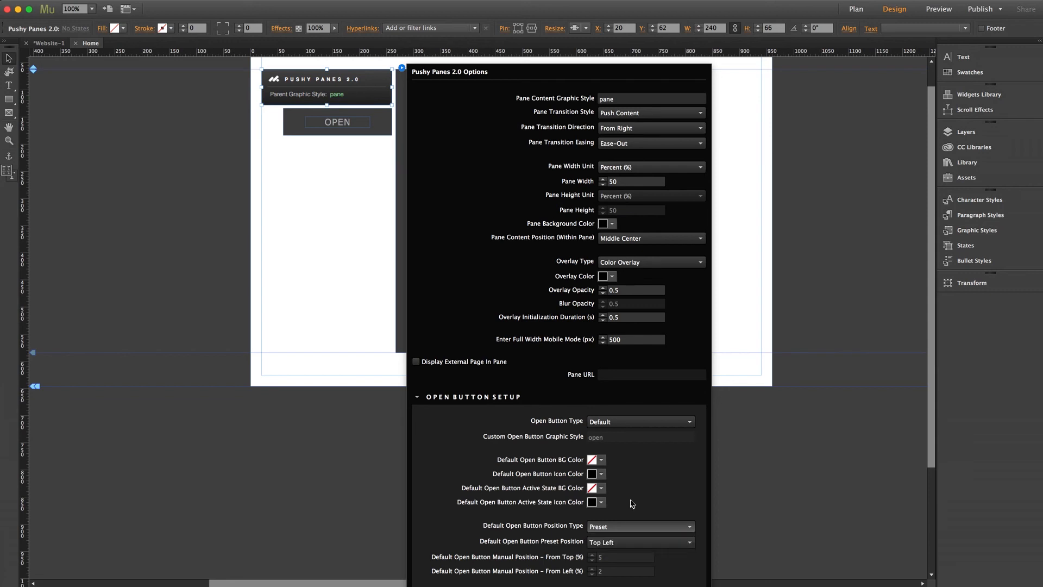
{"action": "left_click", "coordinate": [620, 543]}
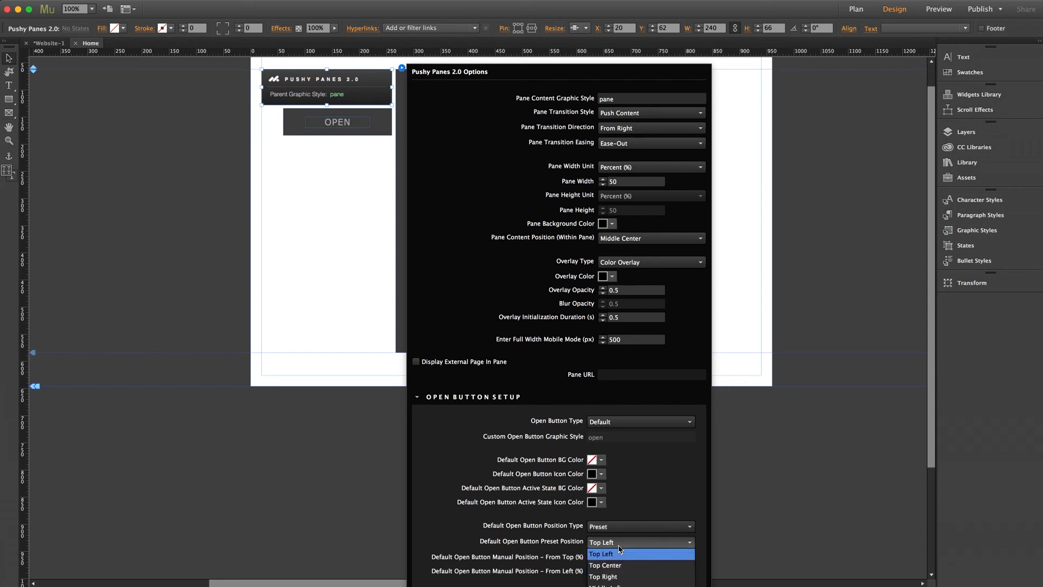
{"action": "left_click", "coordinate": [620, 552]}
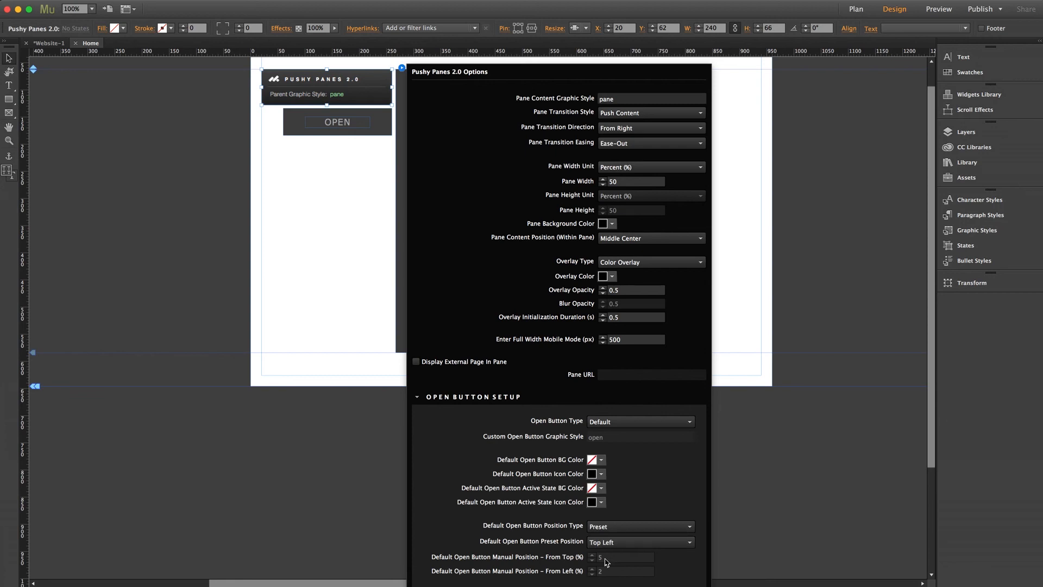
Step: Position the default open button manually, at 2% from the top and 95% from the left
{"action": "left_click", "coordinate": [630, 526]}
{"action": "left_click", "coordinate": [608, 549]}
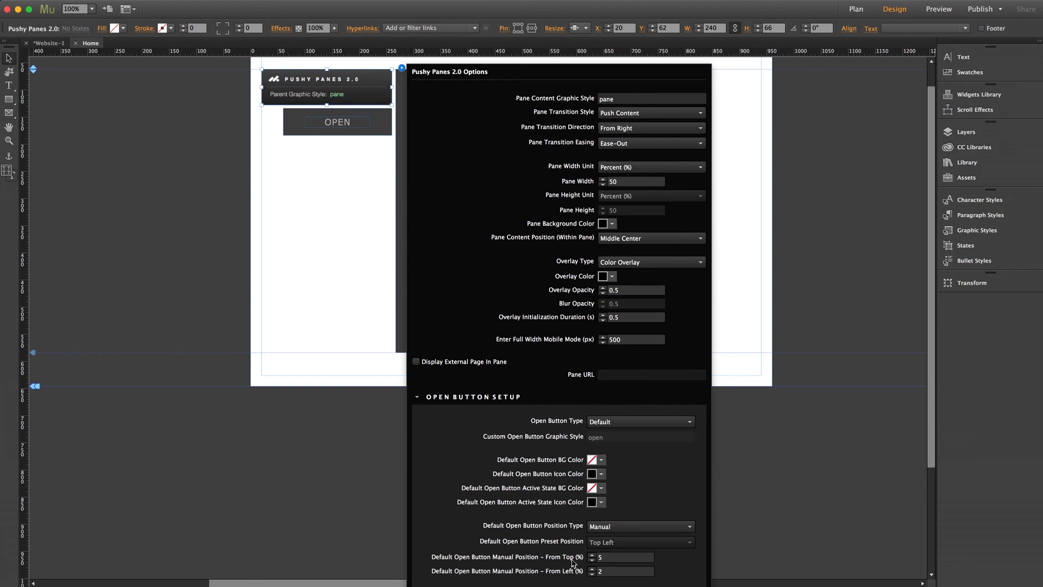
{"action": "left_click", "coordinate": [608, 558]}
{"action": "type", "text": "2"}
{"action": "left_click", "coordinate": [608, 571]}
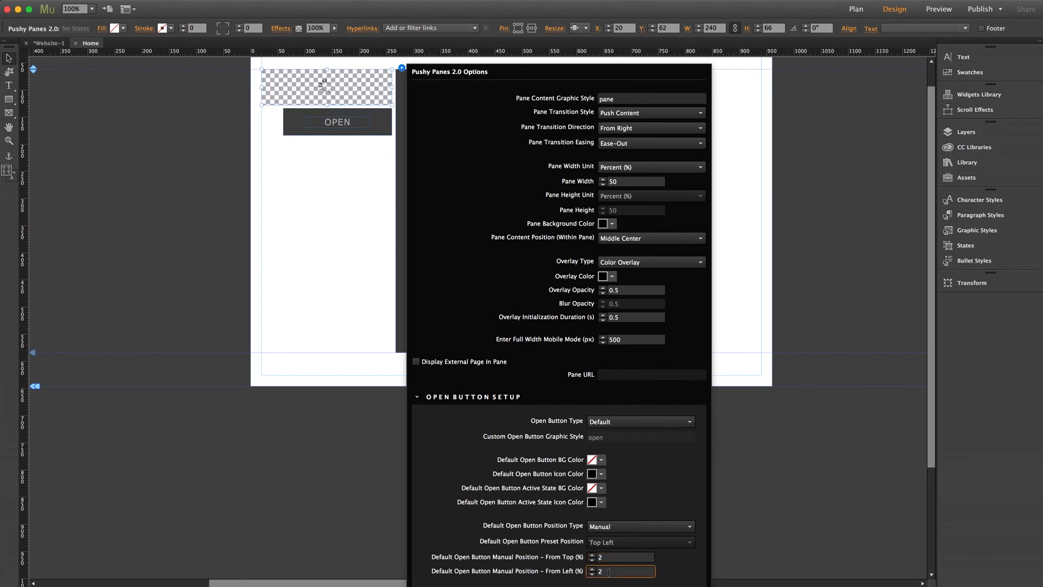
{"action": "type", "text": "95"}
{"action": "key", "text": "Return"}
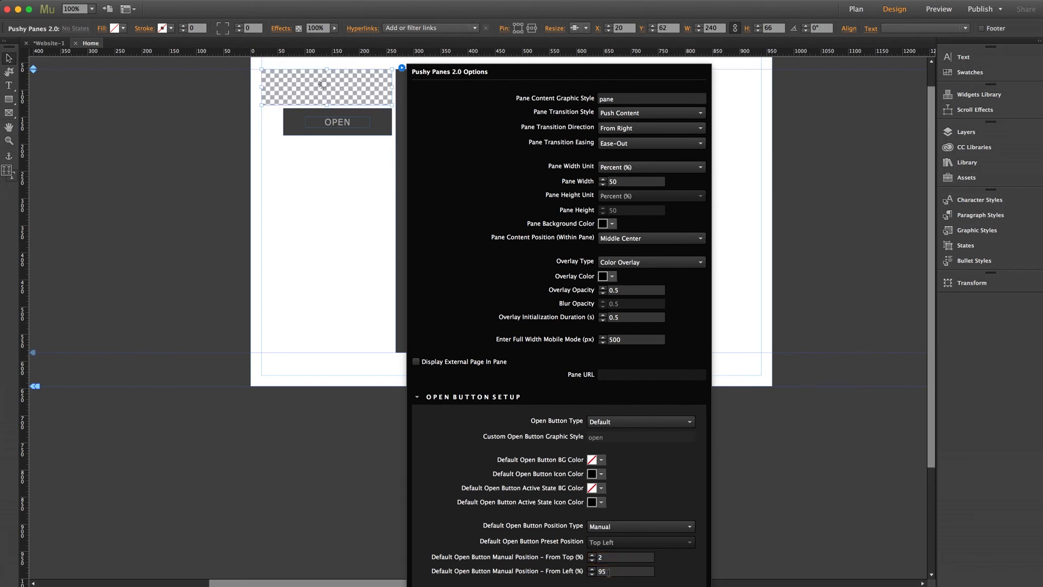
Step: Preview the page in the browser and use the repositioned menu icon to open the pane
{"action": "left_click", "coordinate": [794, 459]}
{"action": "key", "text": "super+shift+e"}
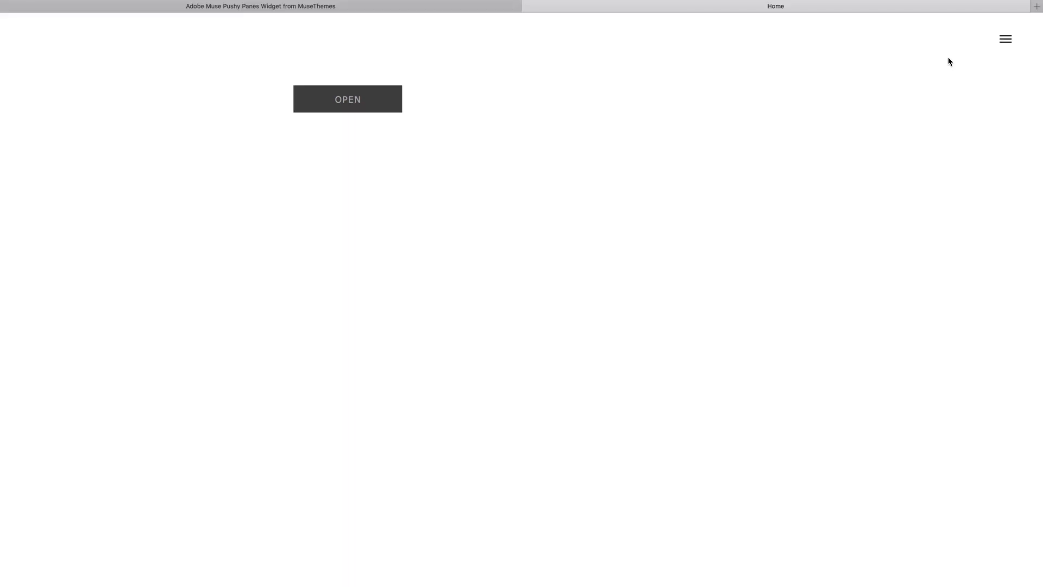
{"action": "left_click", "coordinate": [1005, 43]}
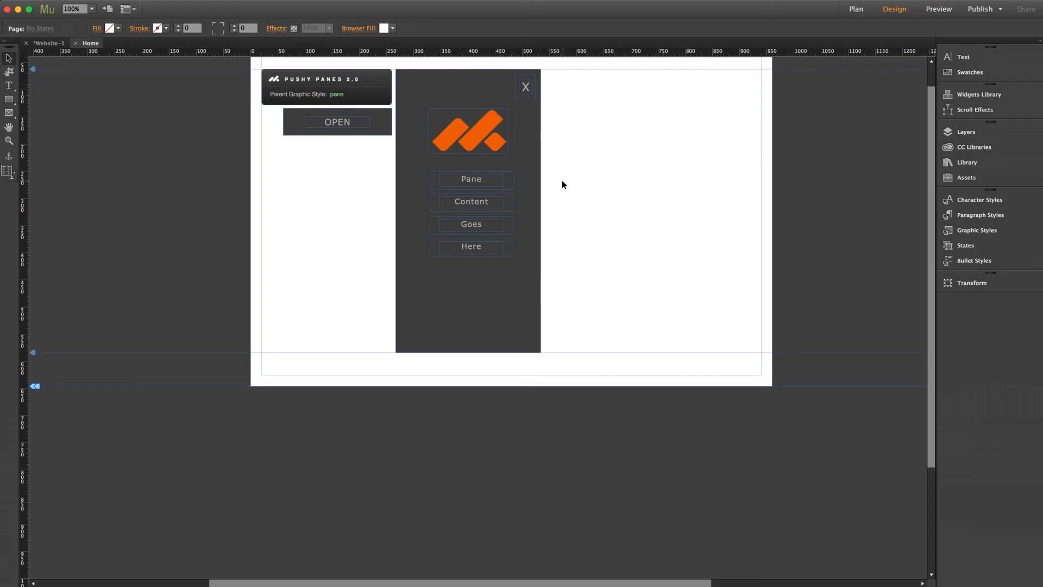
Step: Set the Pushy Panes widget's open button type to Custom, using the graphic style name open
{"action": "left_click", "coordinate": [370, 83]}
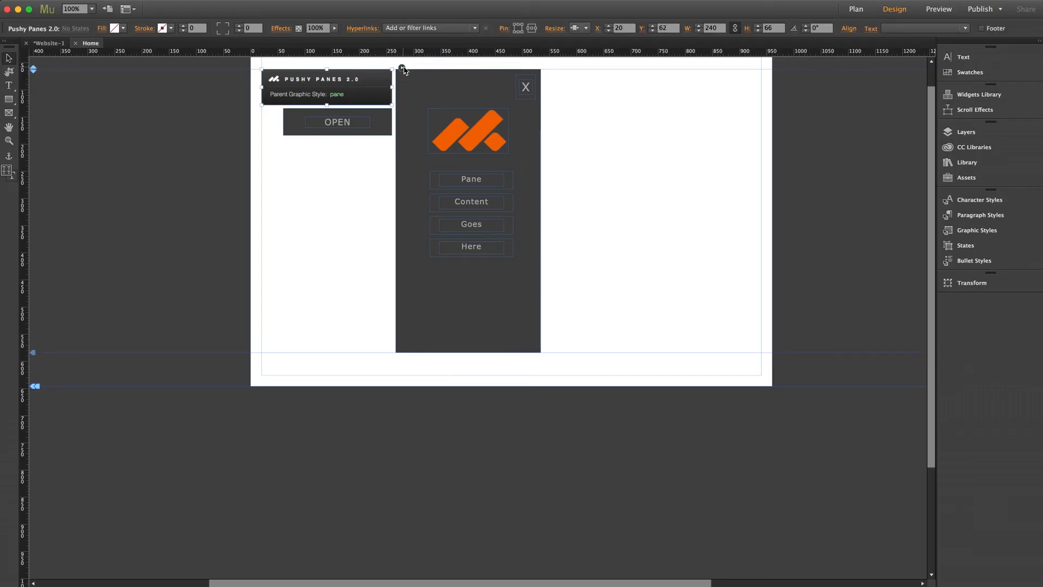
{"action": "left_click", "coordinate": [402, 68]}
{"action": "left_click", "coordinate": [475, 400]}
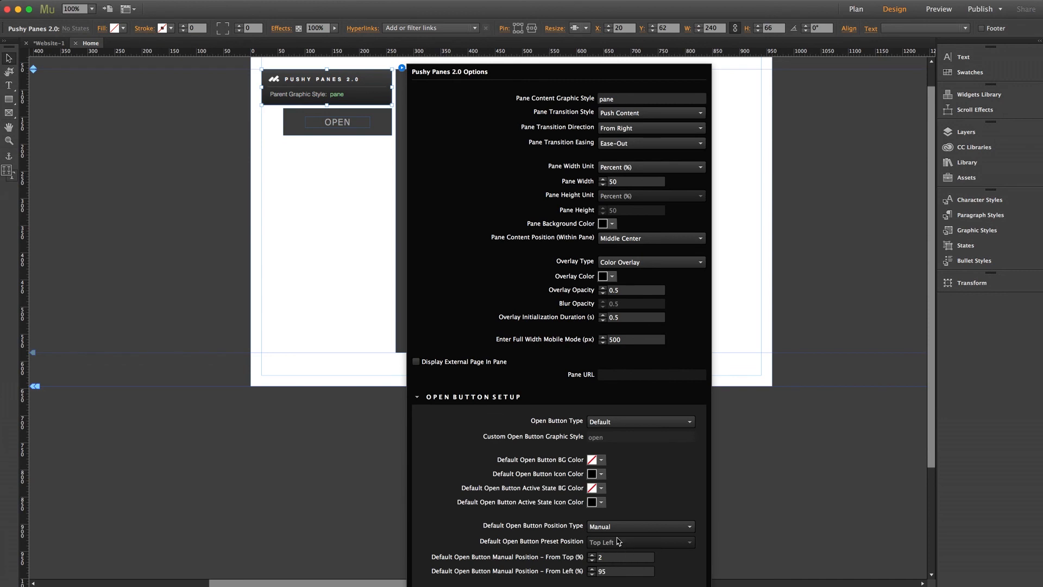
{"action": "left_click", "coordinate": [614, 422]}
{"action": "left_click", "coordinate": [608, 445]}
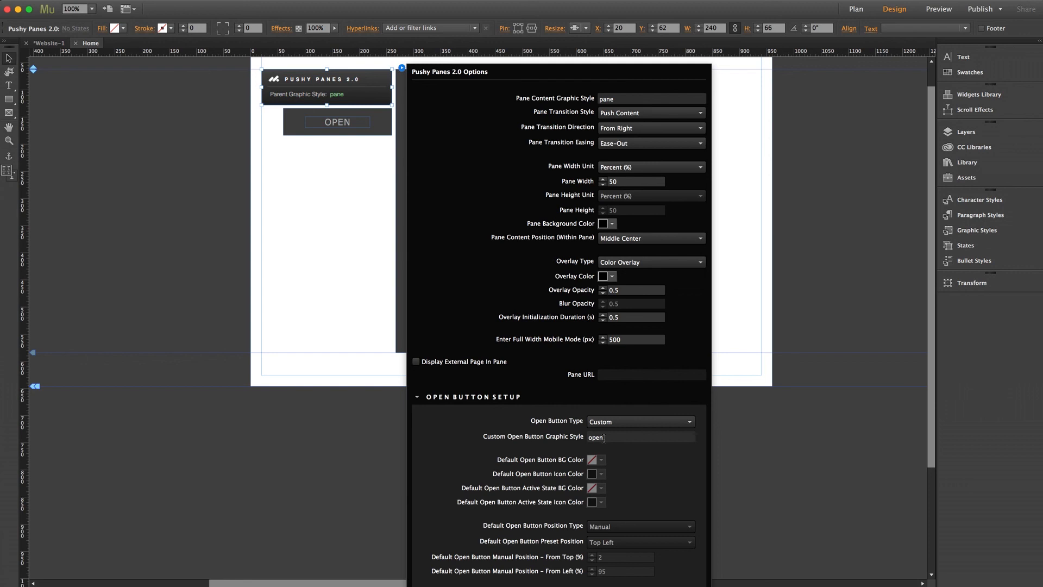
{"action": "left_click", "coordinate": [770, 438]}
Step: Check which graphic style is assigned to the OPEN button on the page
{"action": "left_click", "coordinate": [350, 122]}
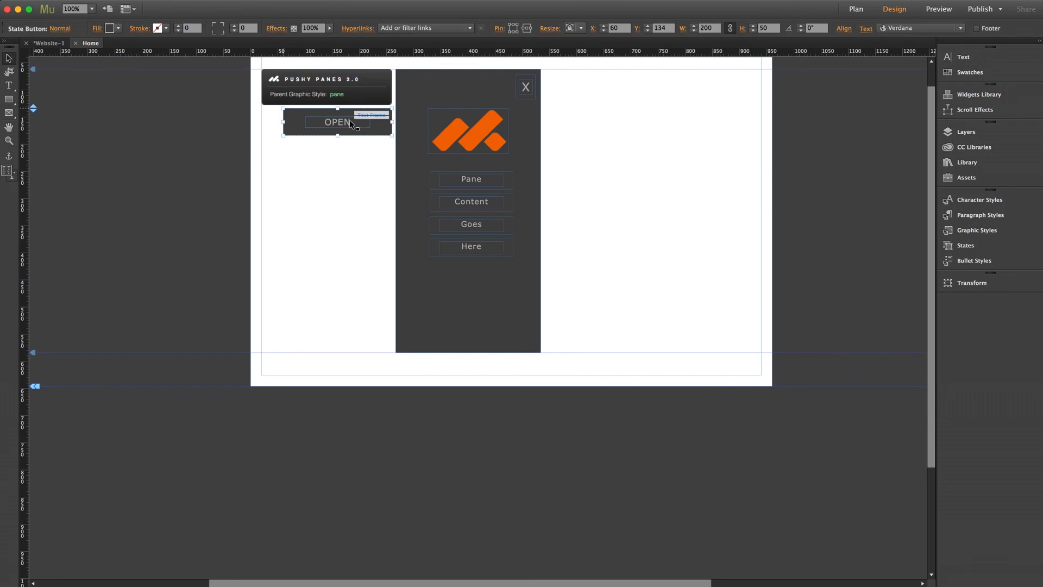
{"action": "left_click", "coordinate": [997, 233]}
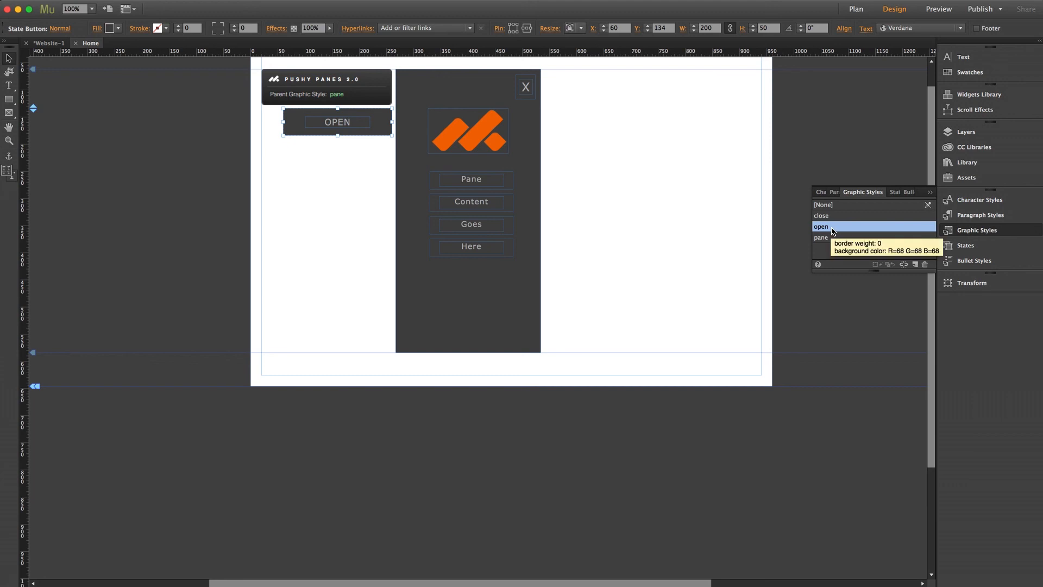
{"action": "left_click", "coordinate": [970, 236]}
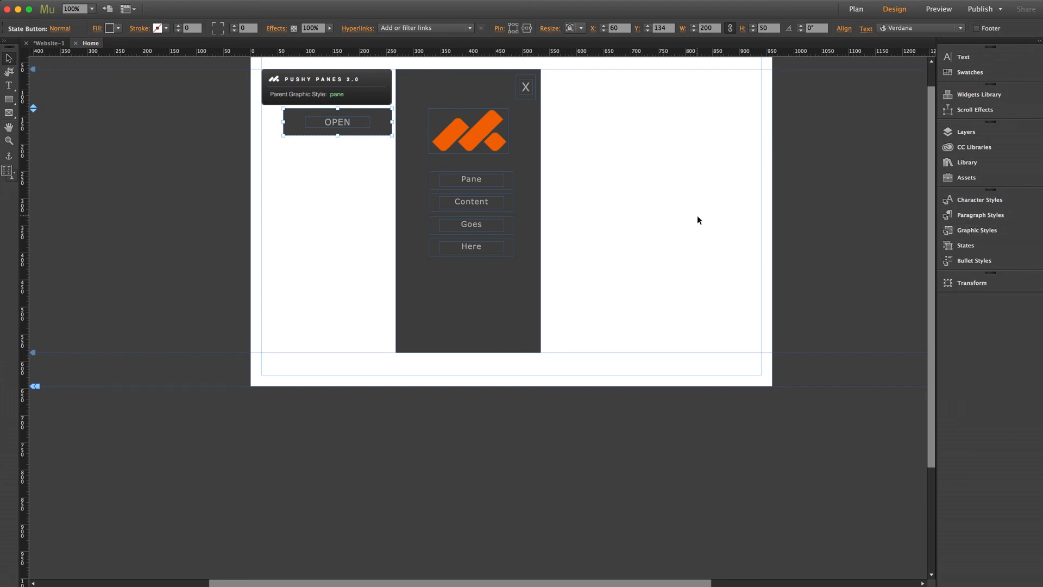
Step: In the widget's close button setup, try the Custom close button type and switch back to Default
{"action": "left_click", "coordinate": [378, 91]}
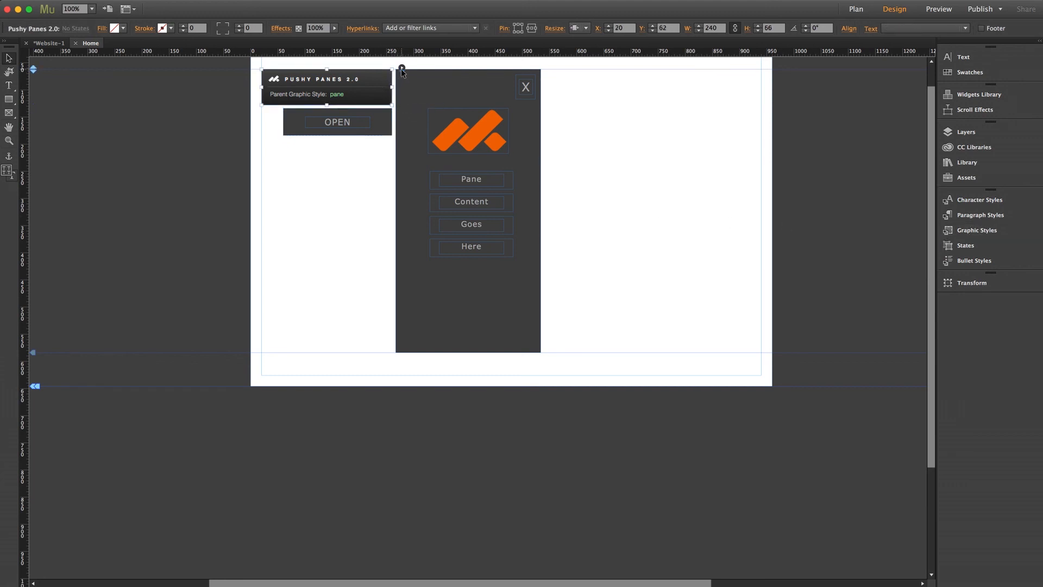
{"action": "left_click", "coordinate": [402, 69]}
{"action": "left_click", "coordinate": [452, 422]}
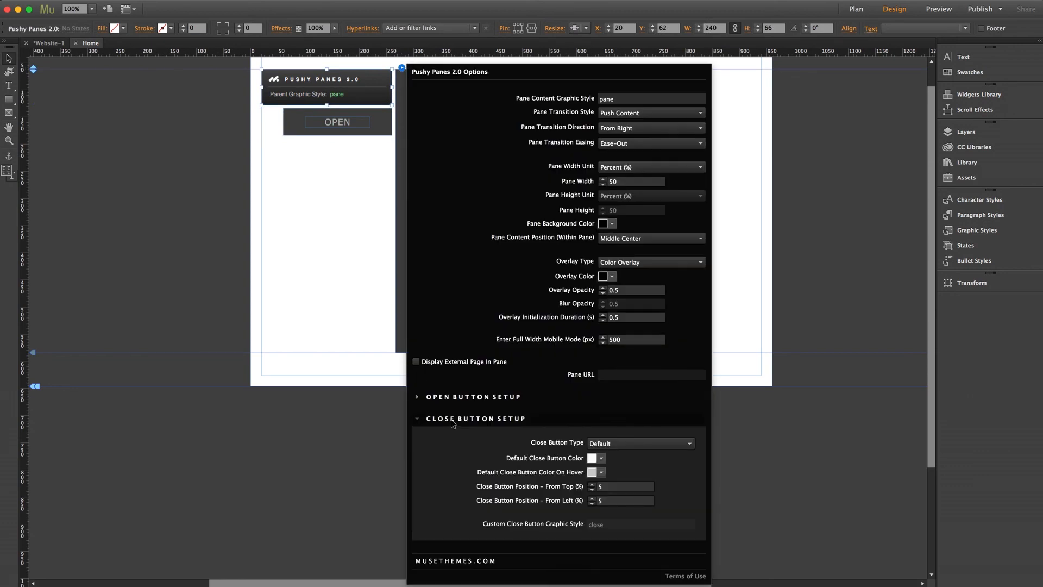
{"action": "left_click", "coordinate": [621, 444]}
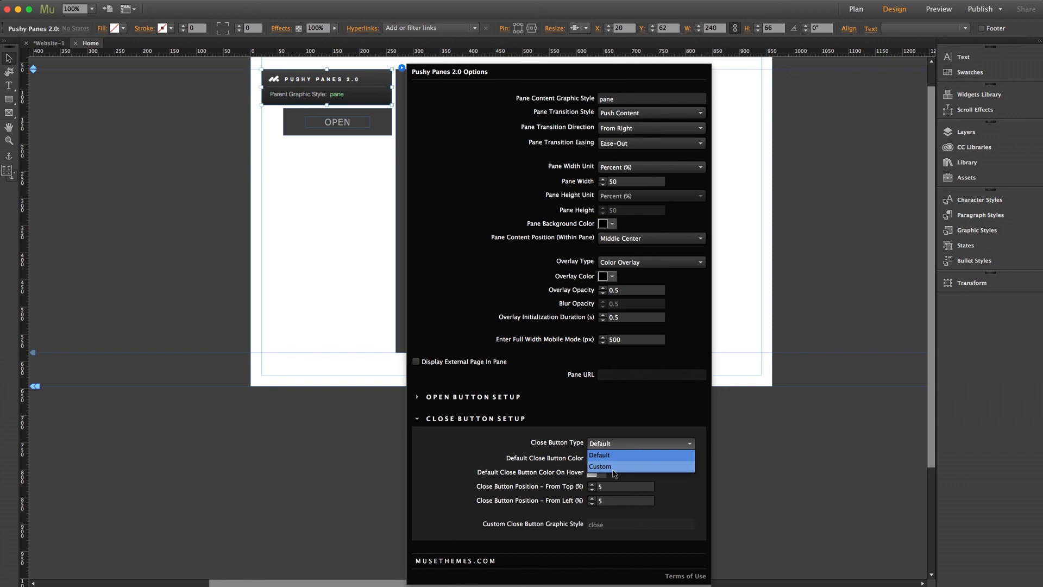
{"action": "left_click", "coordinate": [611, 467]}
{"action": "left_click", "coordinate": [597, 447]}
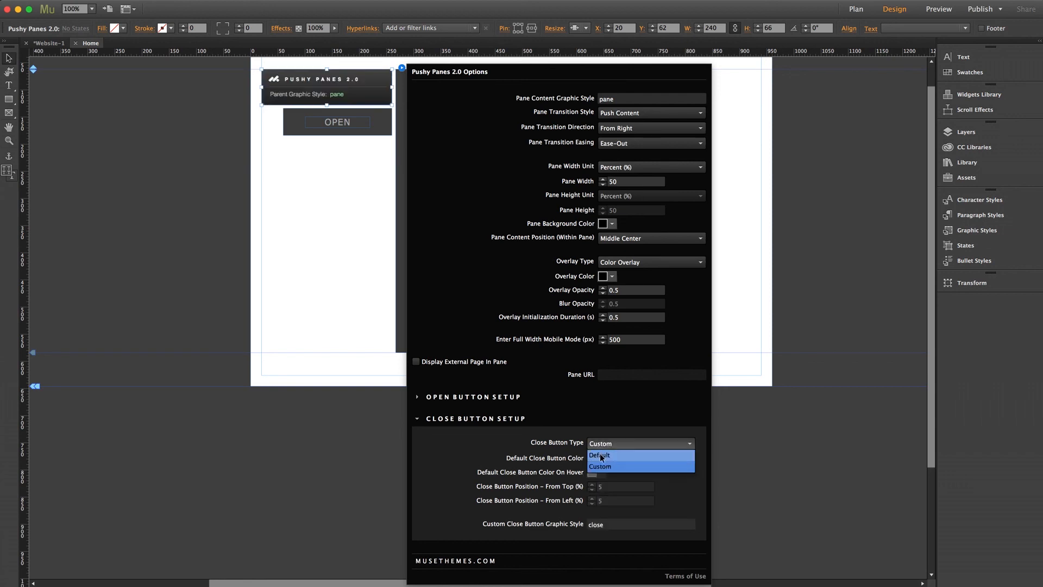
{"action": "left_click", "coordinate": [602, 456]}
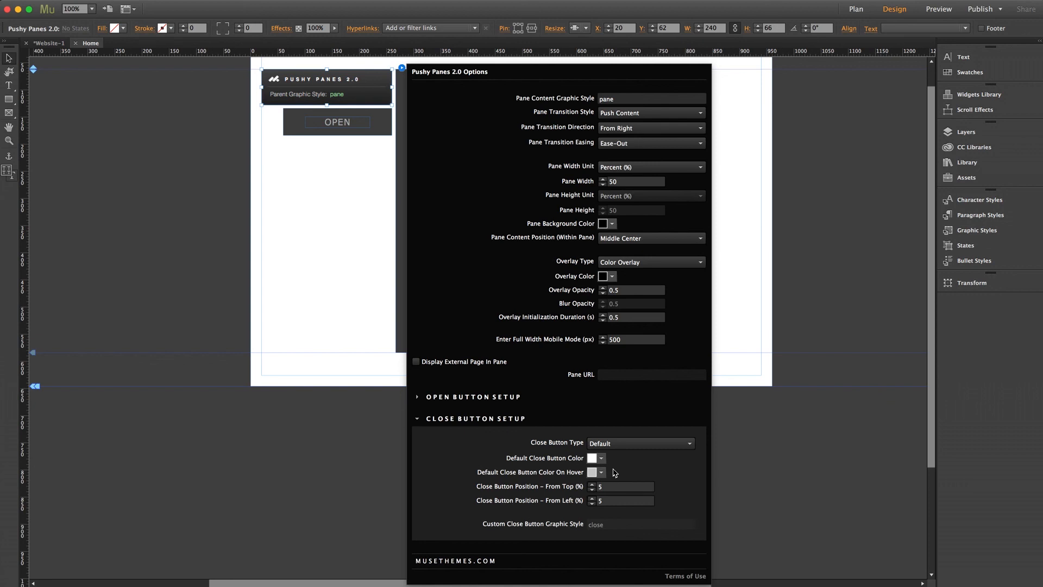
Step: Preview the page in the browser with the custom open button and default close button
{"action": "left_click", "coordinate": [808, 462]}
{"action": "key", "text": "super+shift+e"}
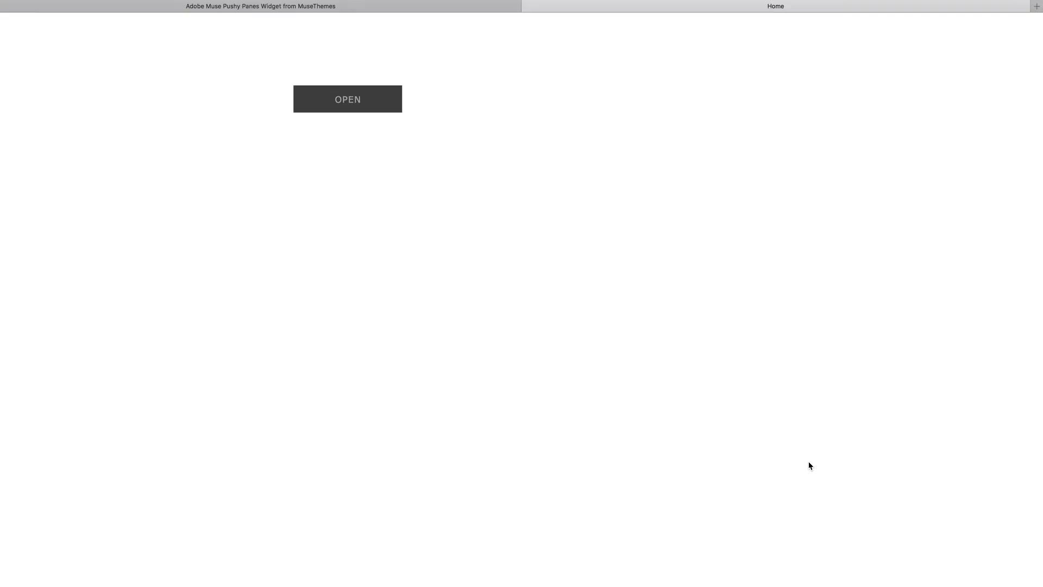